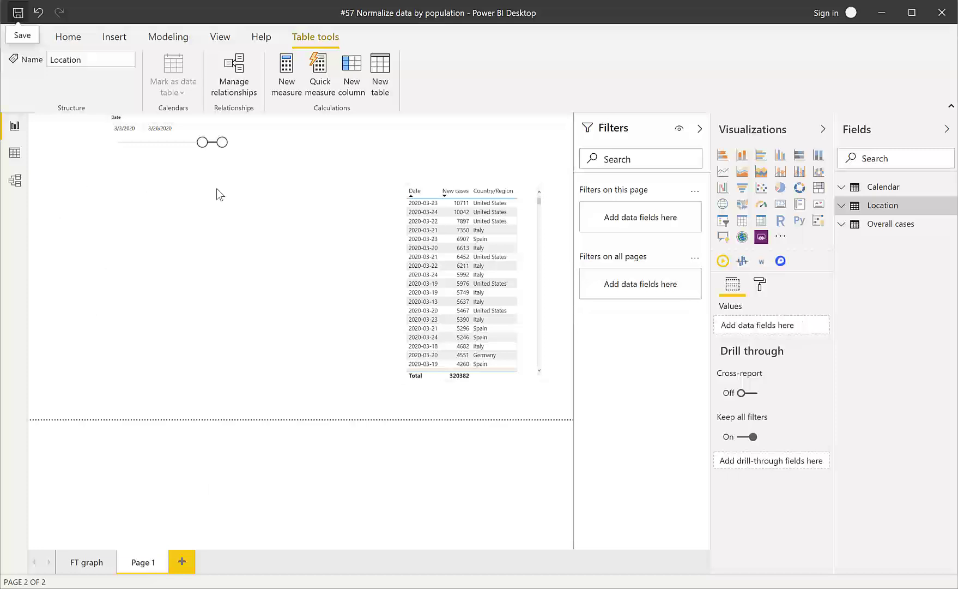
Inspect the Overall cases New_Cases DAX formula, highlighting its NEXTDAY comparison, then return to the report
click(15, 152)
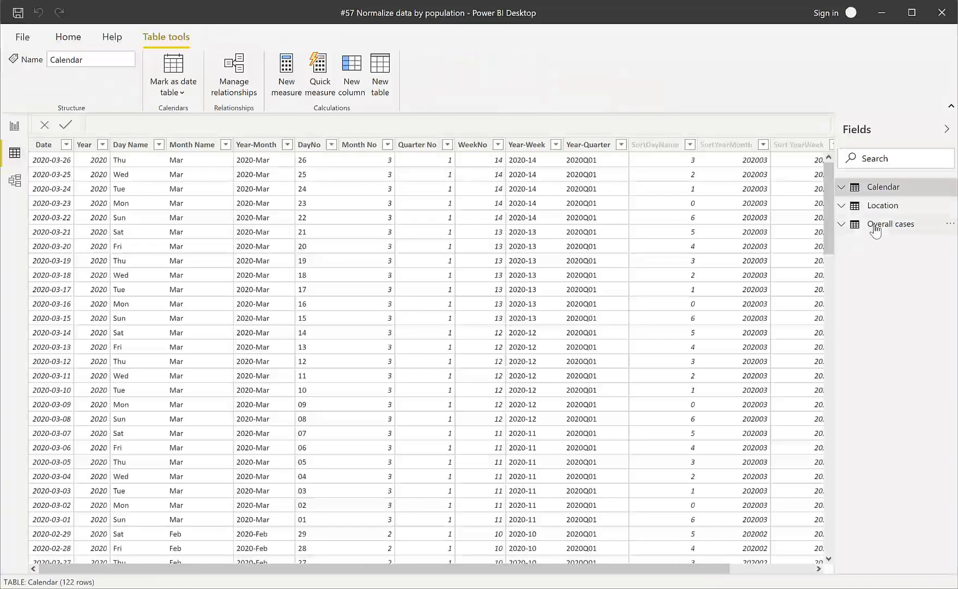
click(875, 227)
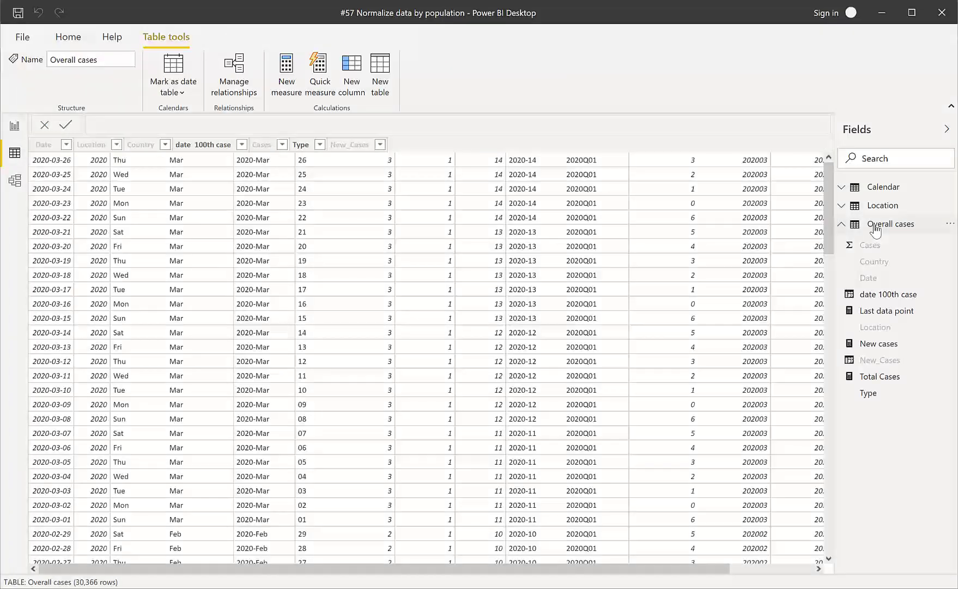
click(431, 148)
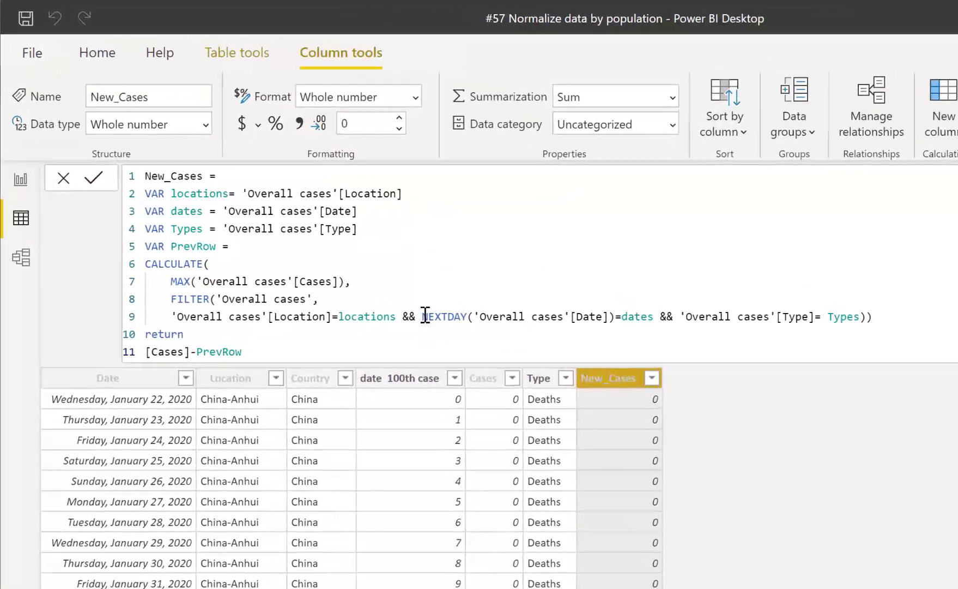
drag(338, 253, 553, 253)
drag(695, 319, 670, 319)
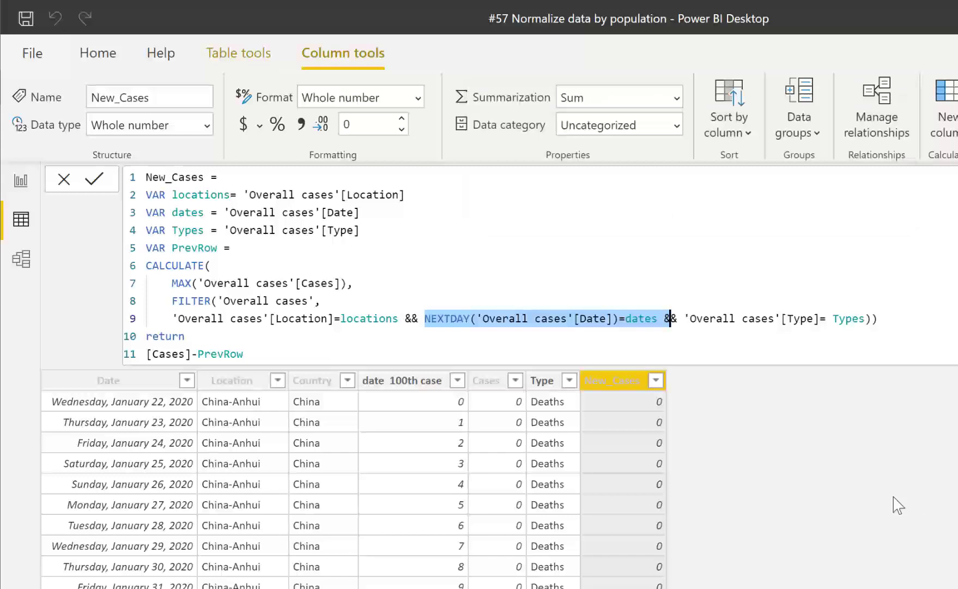
click(879, 495)
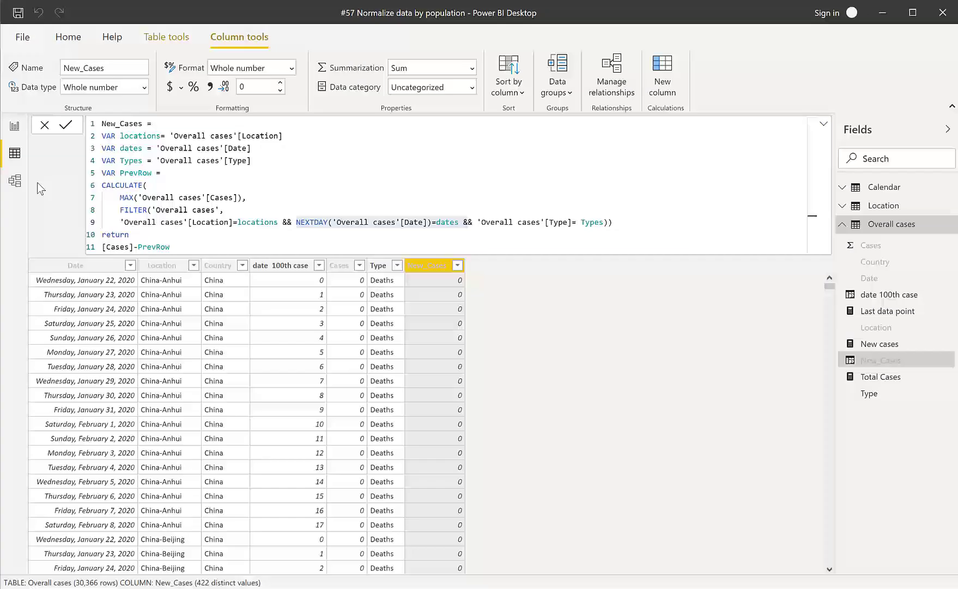
click(21, 180)
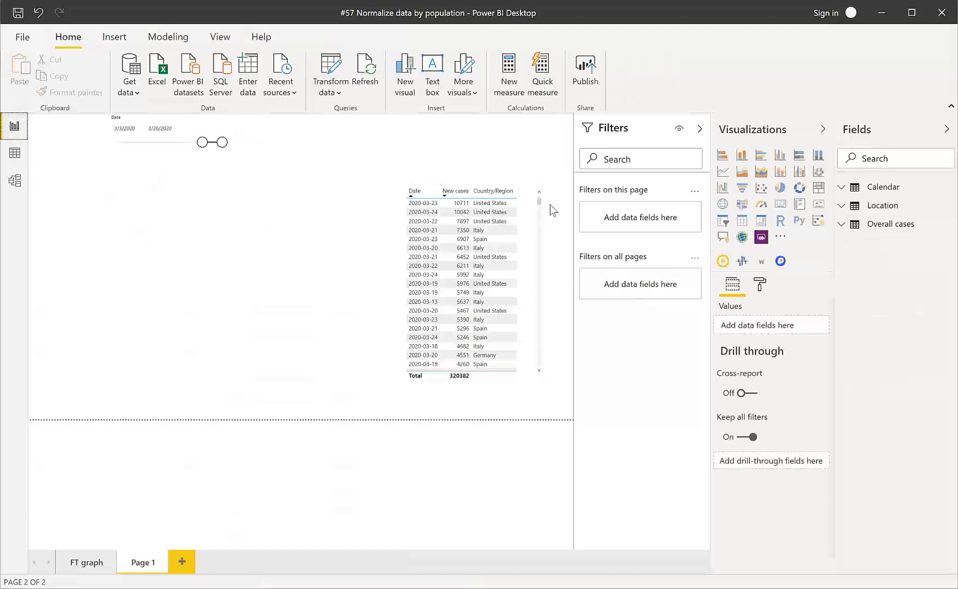
Collapse the Filters pane and paste a duplicate of the new-cases table beside the original
click(700, 129)
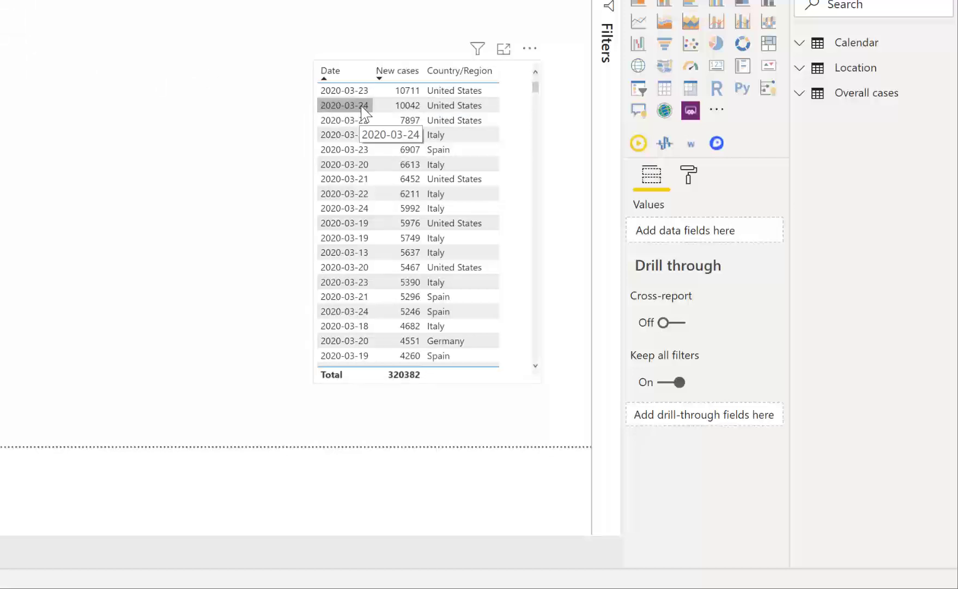
click(526, 84)
key(ctrl+c)
key(ctrl+v)
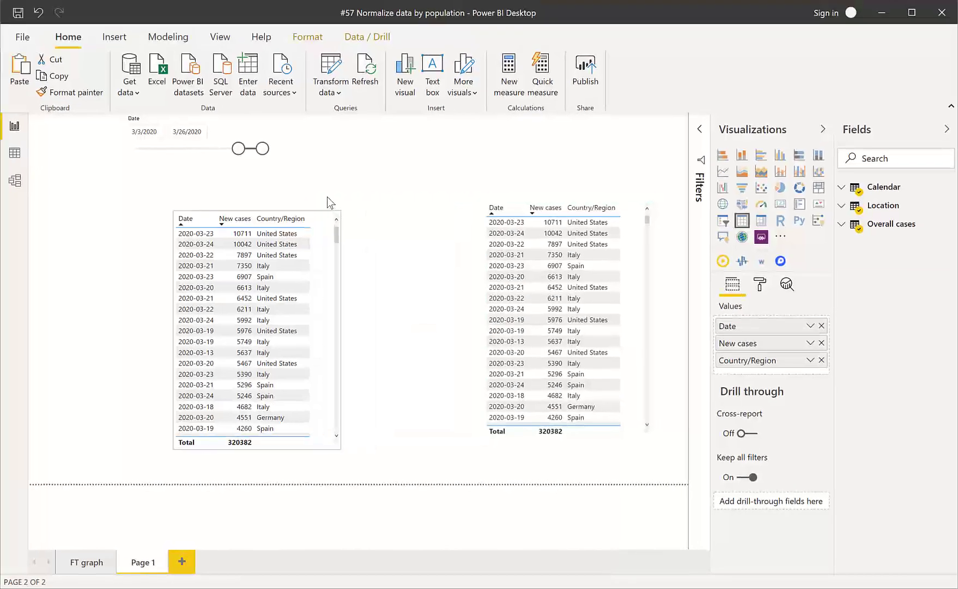
drag(327, 202, 322, 190)
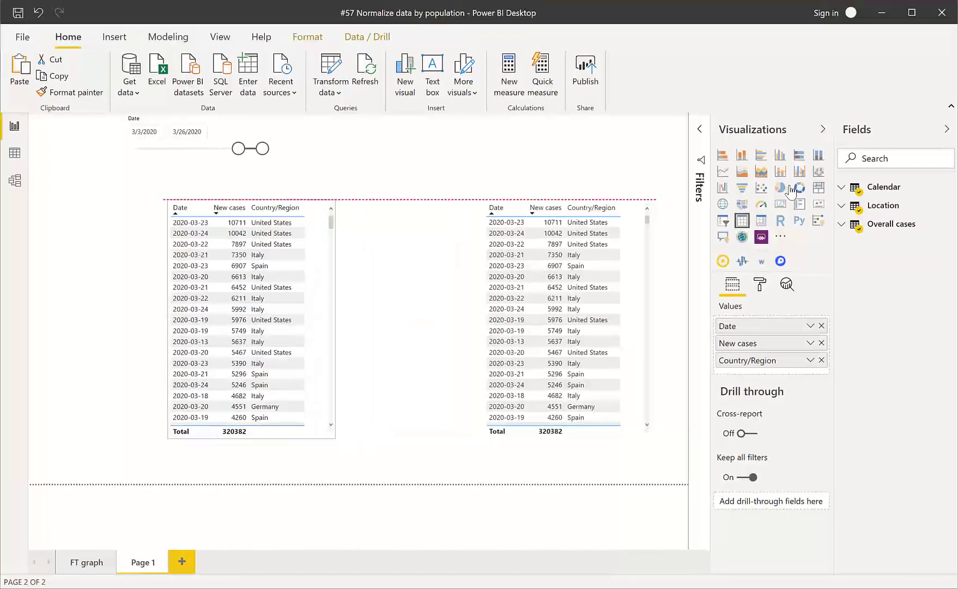
click(490, 164)
Convert the duplicate table into a line chart and enlarge it wider and taller
click(723, 171)
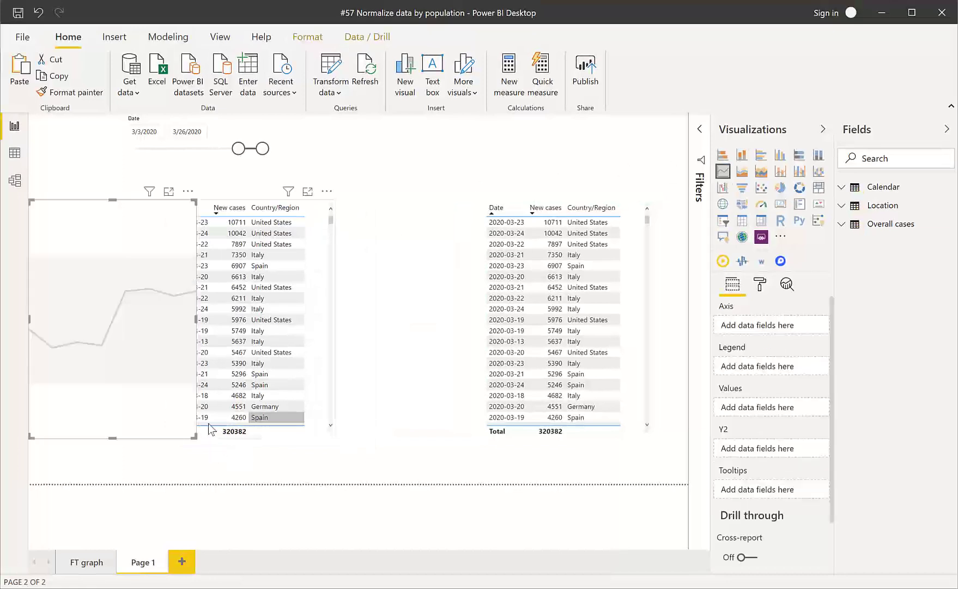
key(Delete)
click(330, 360)
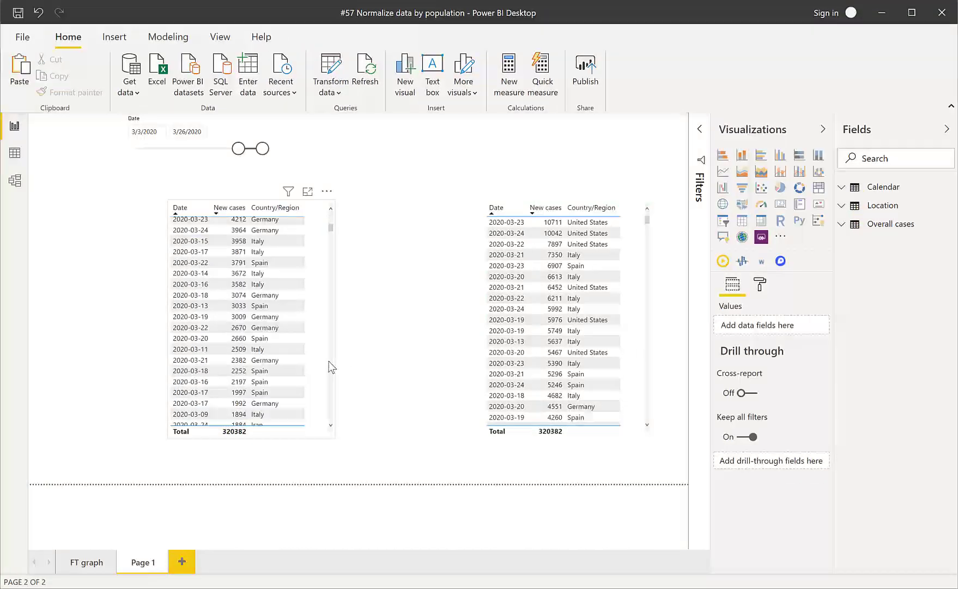
click(725, 173)
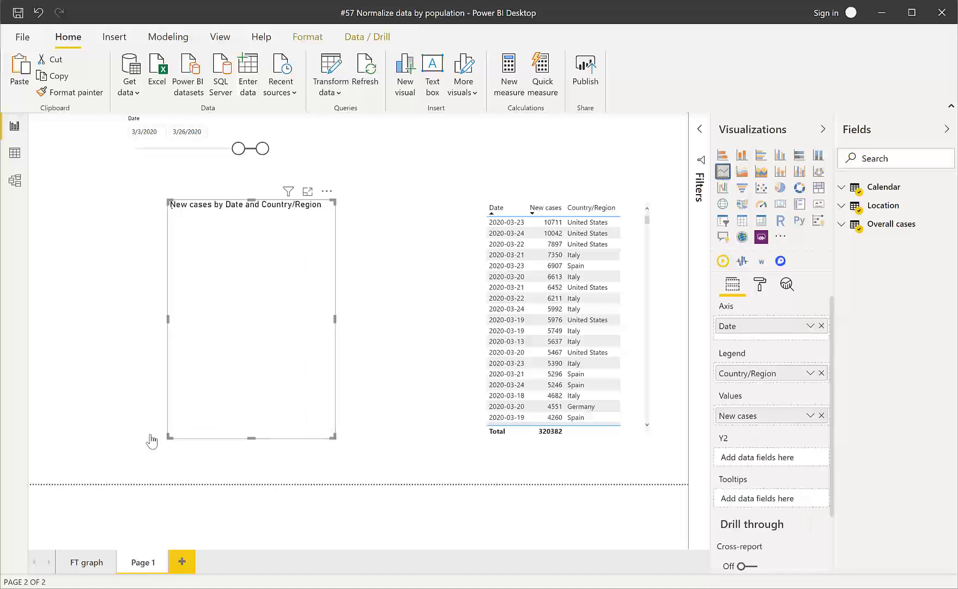
drag(170, 435, 41, 415)
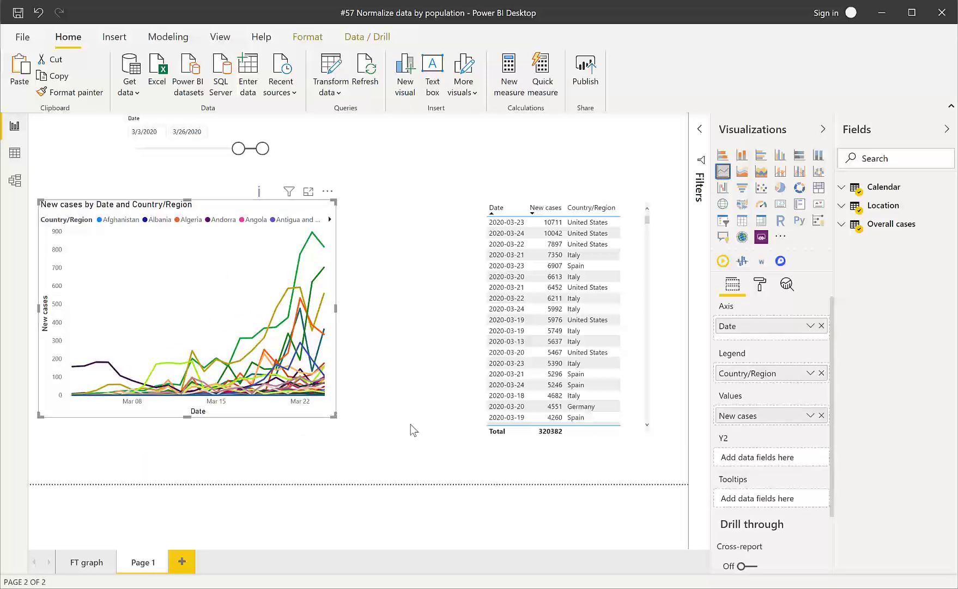
drag(410, 423, 451, 427)
Page the line chart's Country/Region legend forward to its last page, Eswatini to Gambia
click(454, 432)
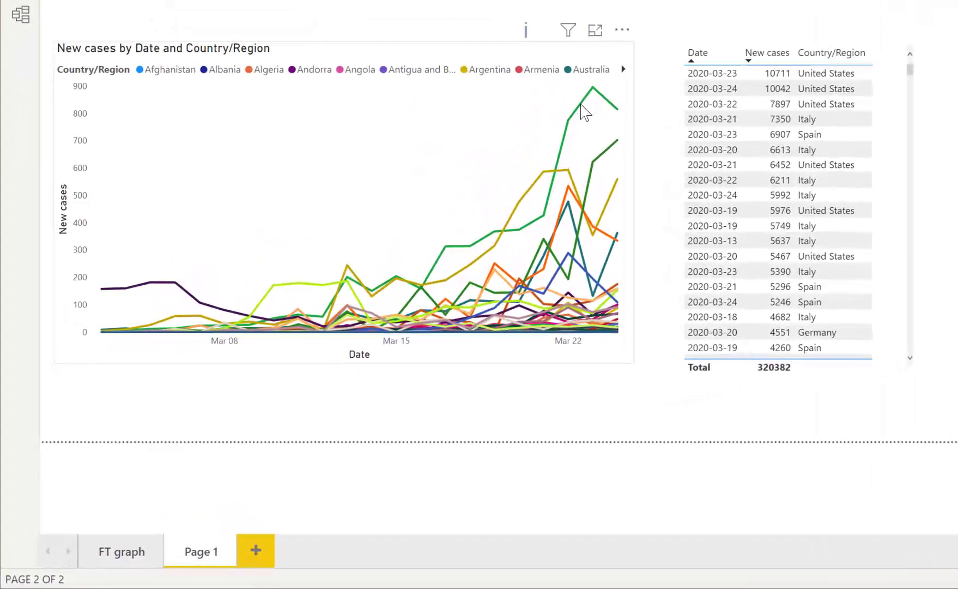
mouse_move(416, 251)
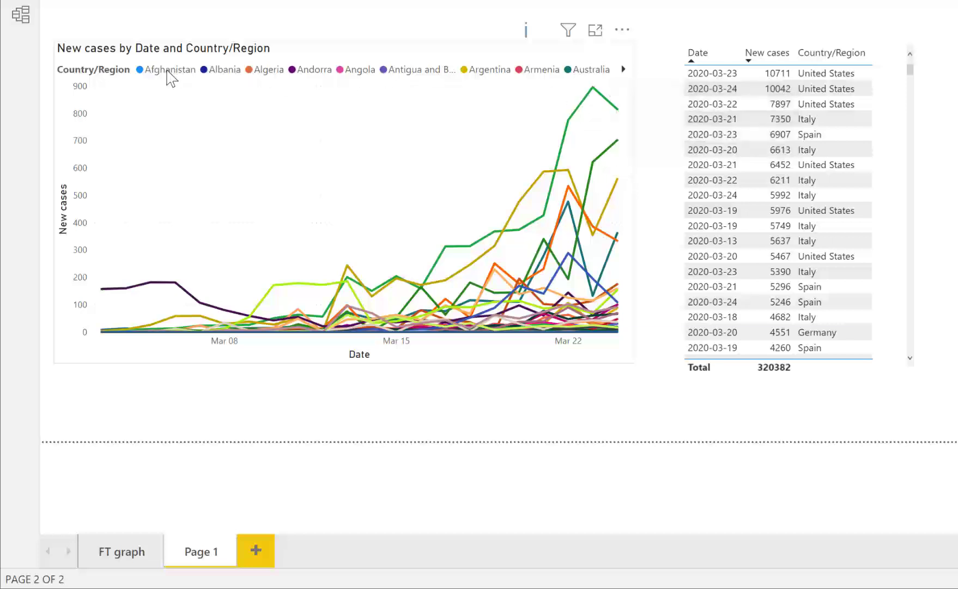
click(623, 70)
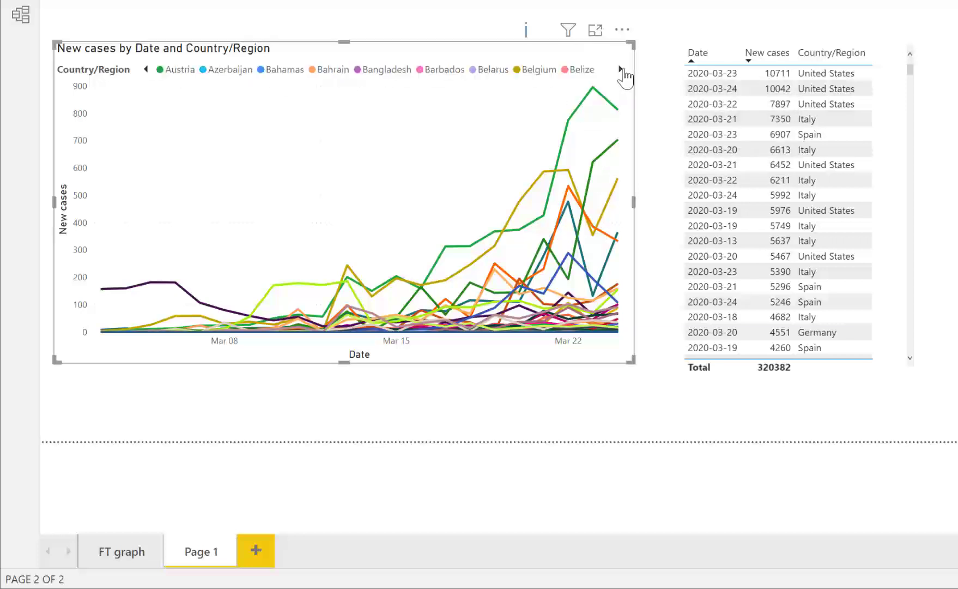
click(621, 69)
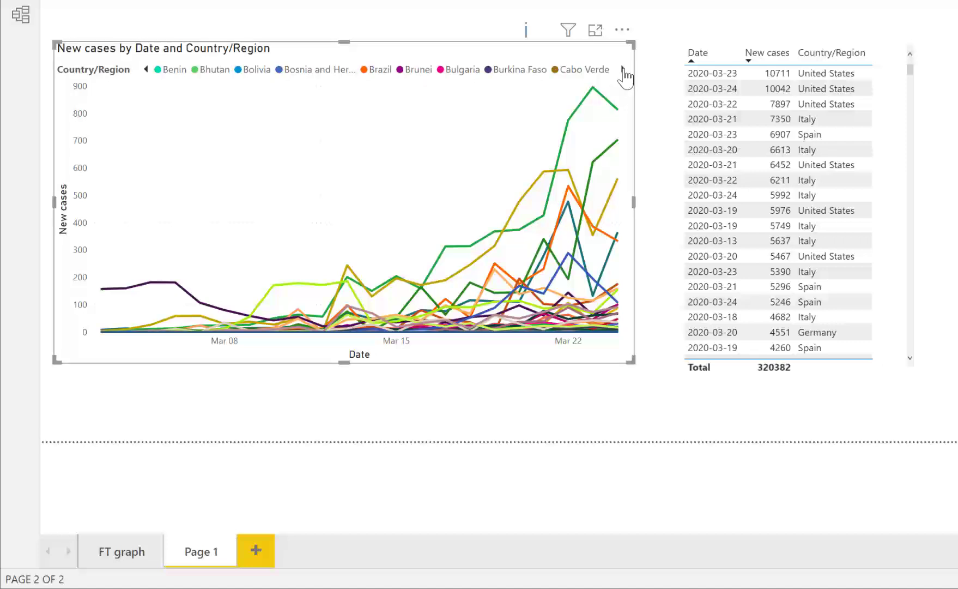
click(623, 70)
click(623, 70)
click(624, 70)
click(624, 70)
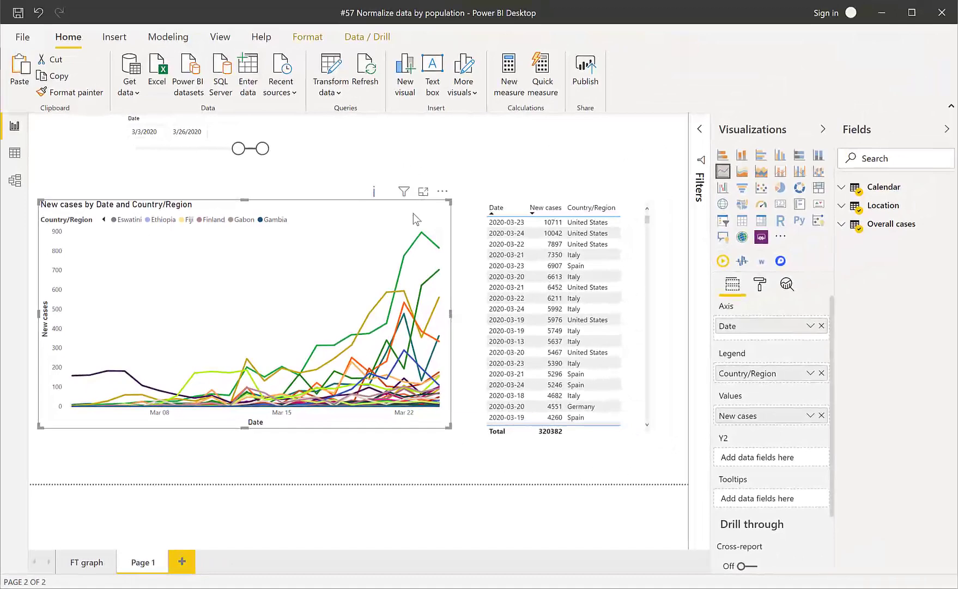
Delete the line chart and move the new-cases table to the left side of the page
key(Delete)
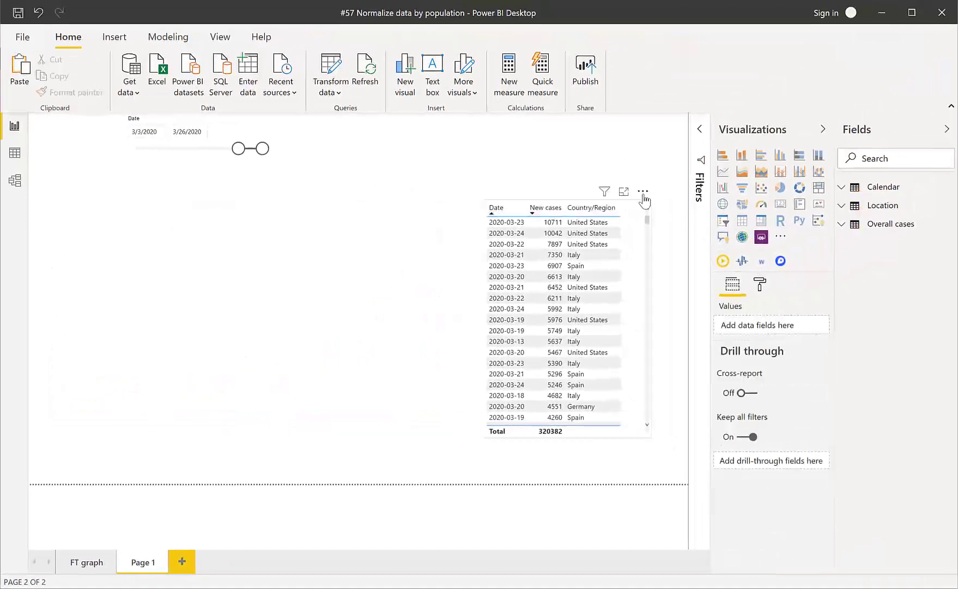
drag(643, 199, 398, 199)
click(635, 299)
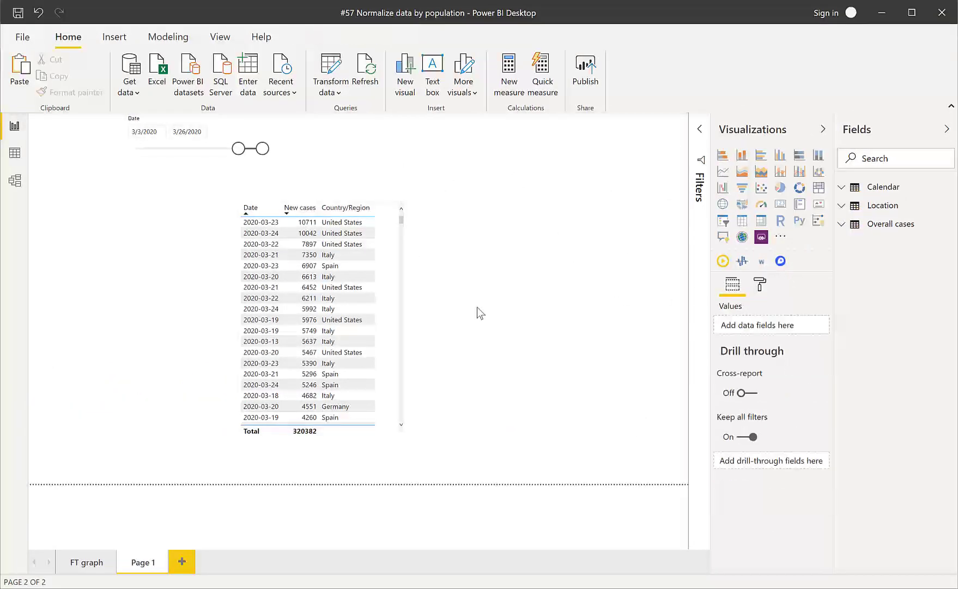
Convert the table into a matrix with Country/Region as rows and Date as columns, then reposition it
click(392, 340)
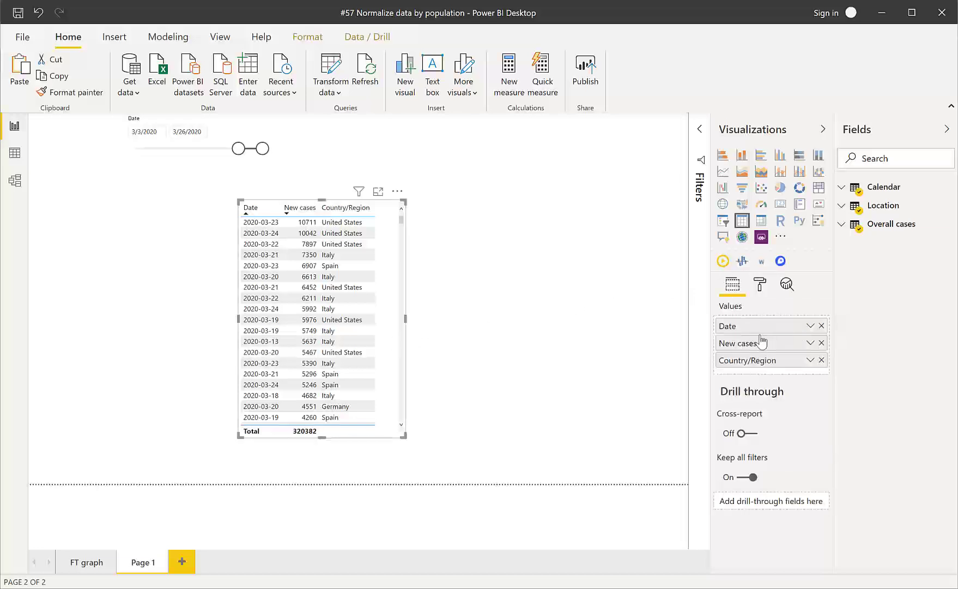
click(764, 225)
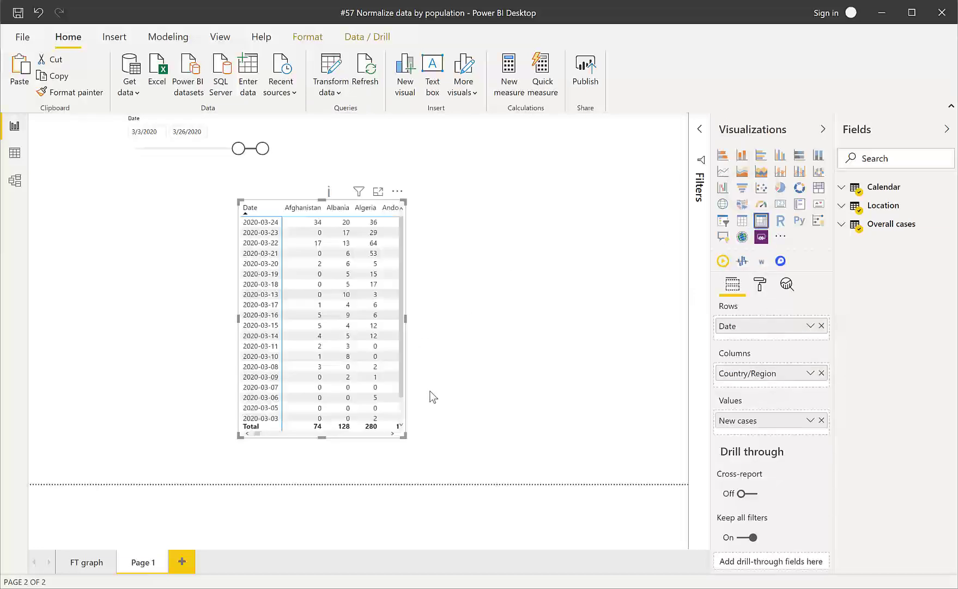
drag(748, 379, 766, 332)
drag(769, 394, 769, 390)
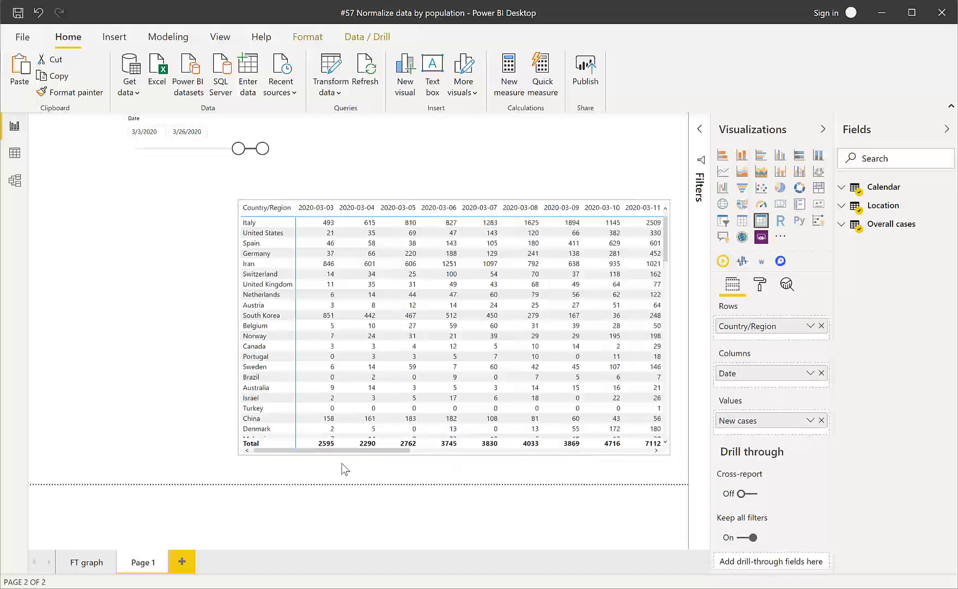
drag(351, 446, 330, 423)
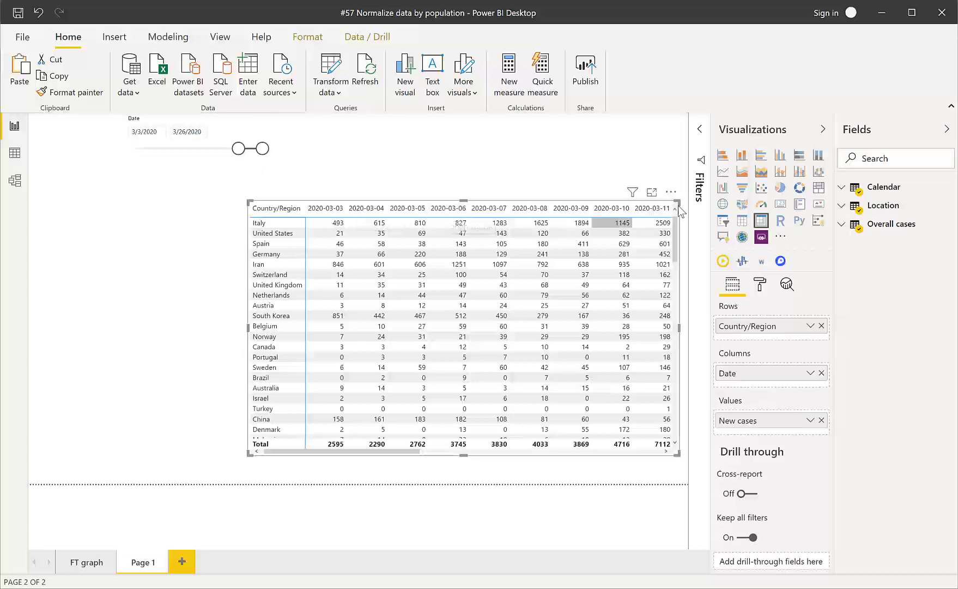
drag(671, 192, 575, 174)
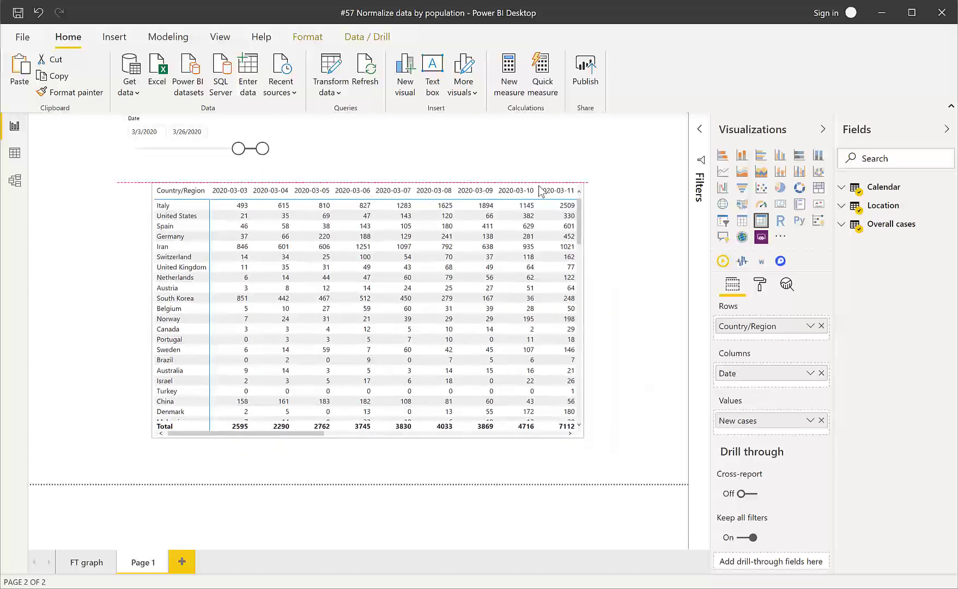
click(646, 346)
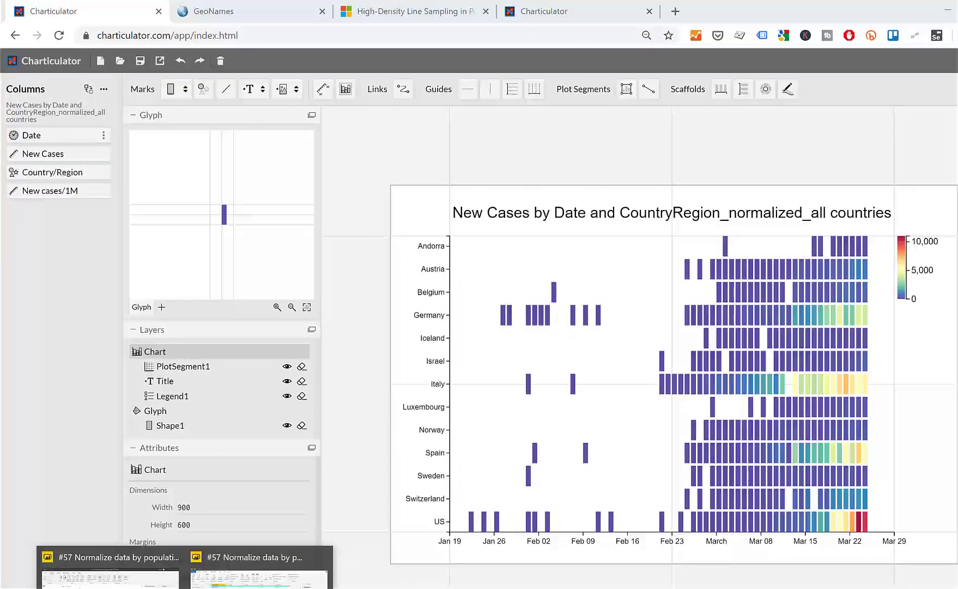
Copy the GeoNames countries page URL in Chrome and go back to Power Query Editor
click(275, 559)
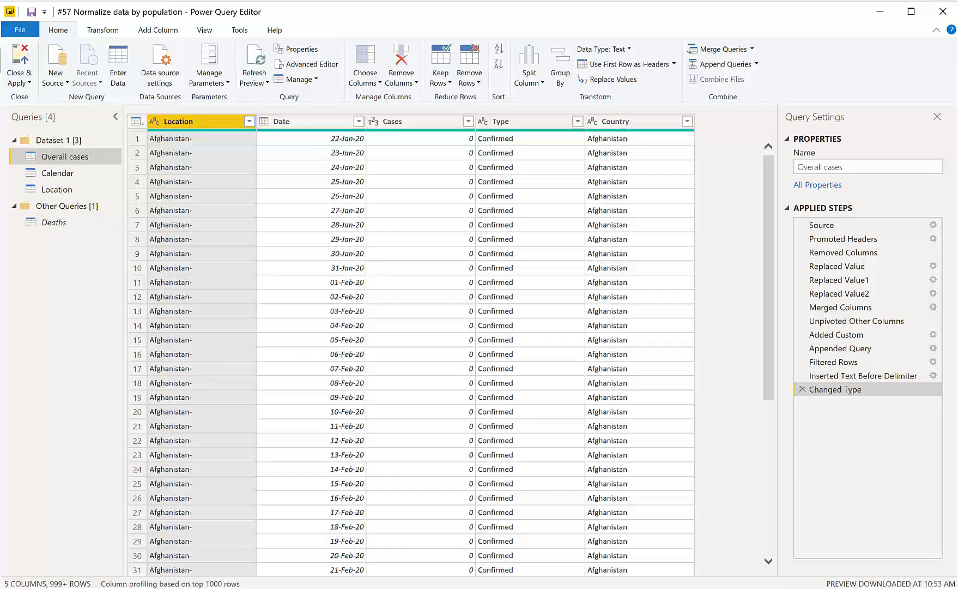
key(alt+Tab)
click(210, 12)
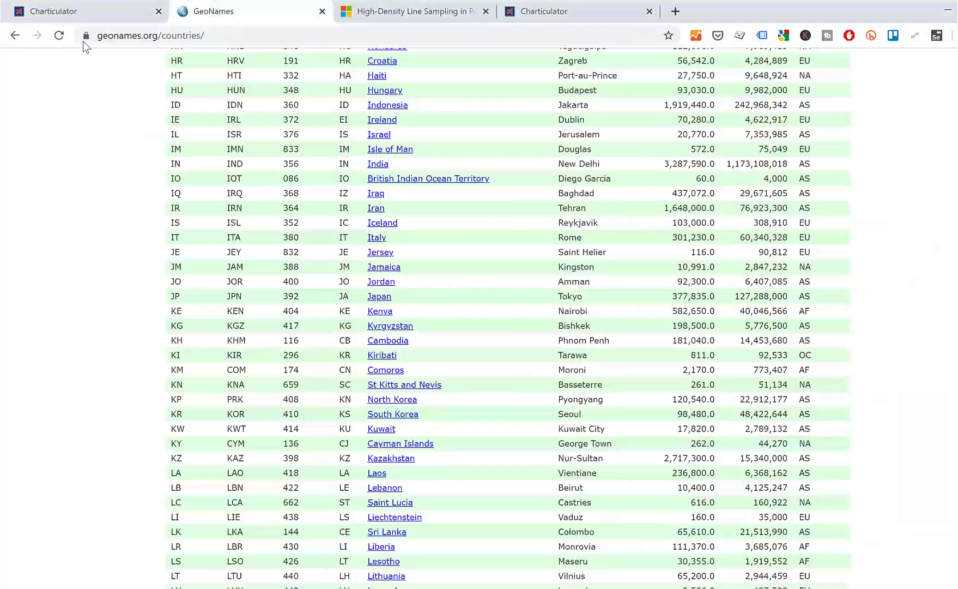
click(245, 35)
key(ctrl+c)
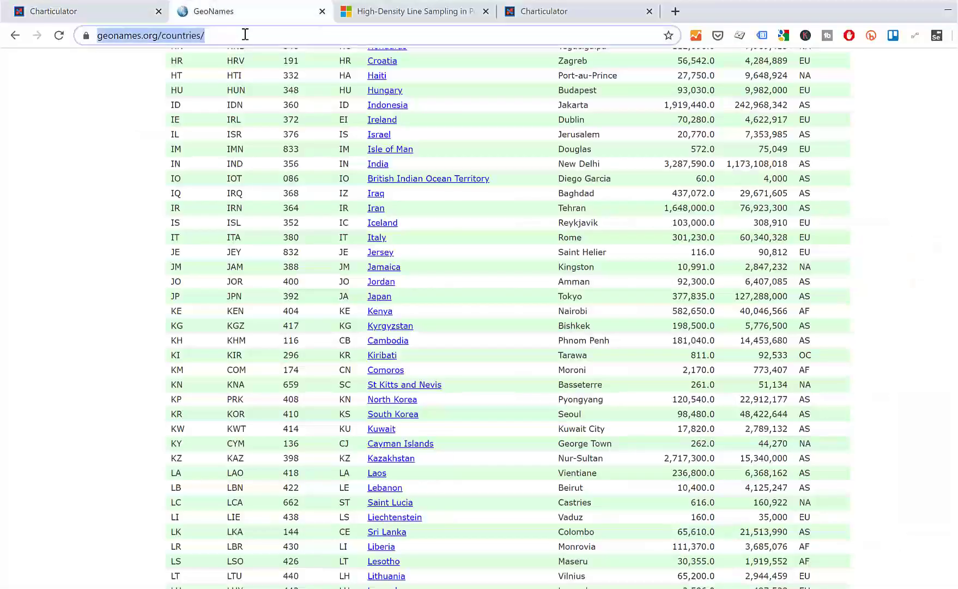
click(185, 588)
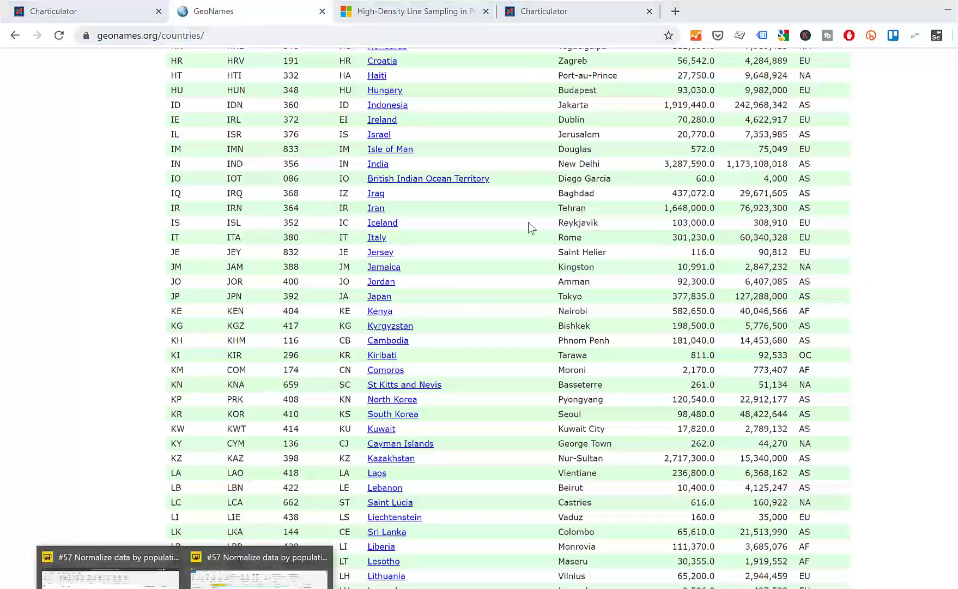
click(109, 573)
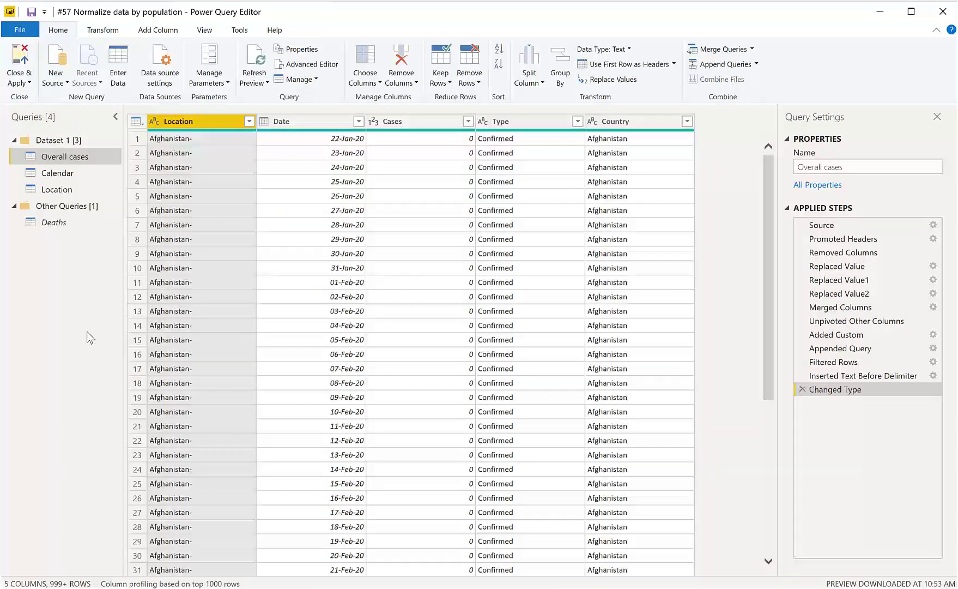
click(66, 78)
click(61, 240)
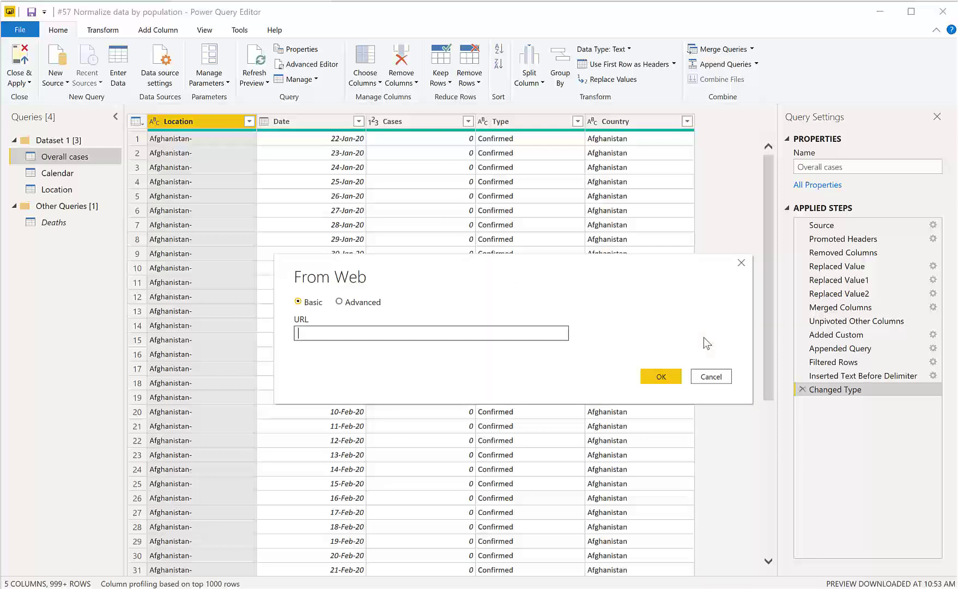
key(ctrl+v)
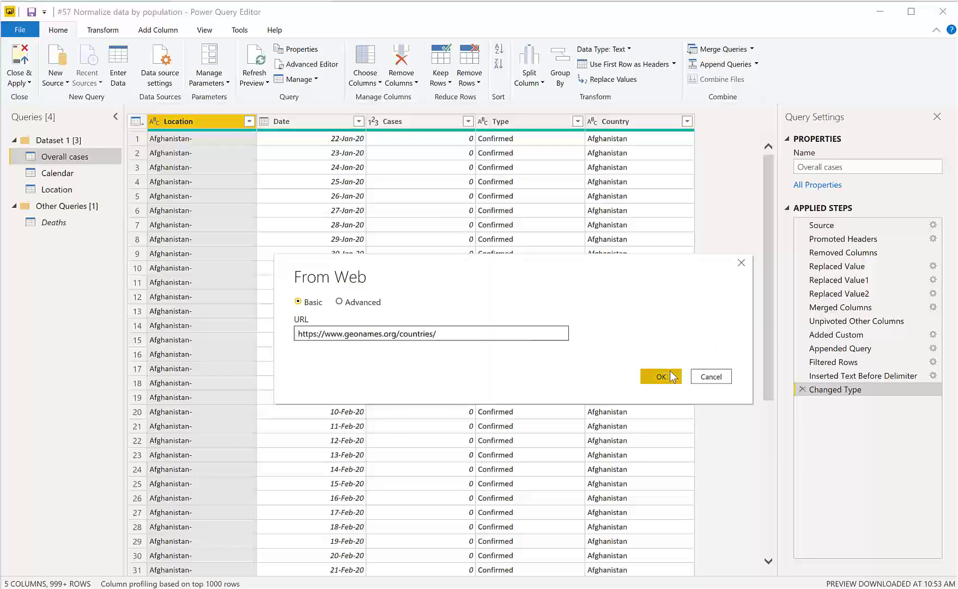
click(663, 374)
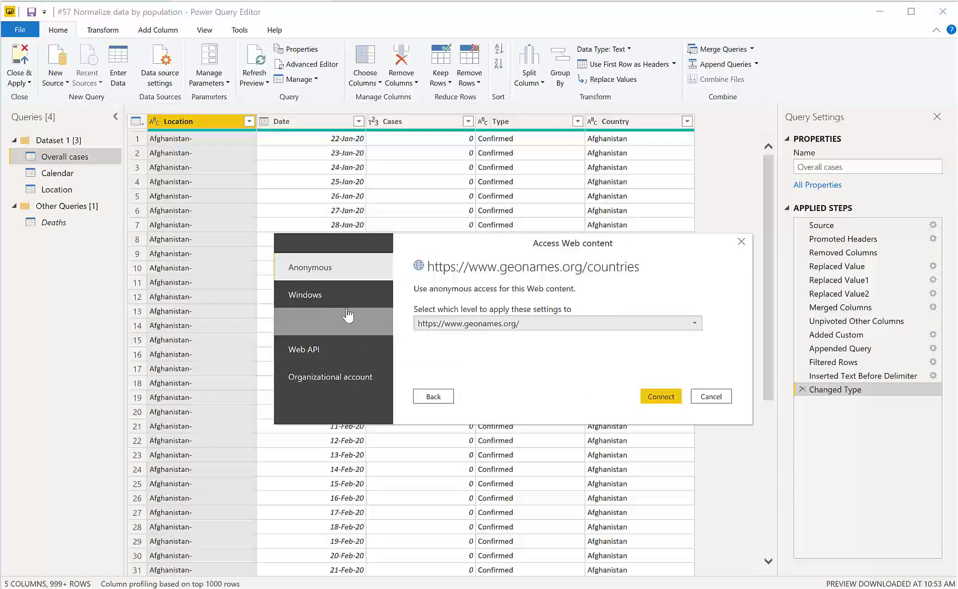
click(674, 399)
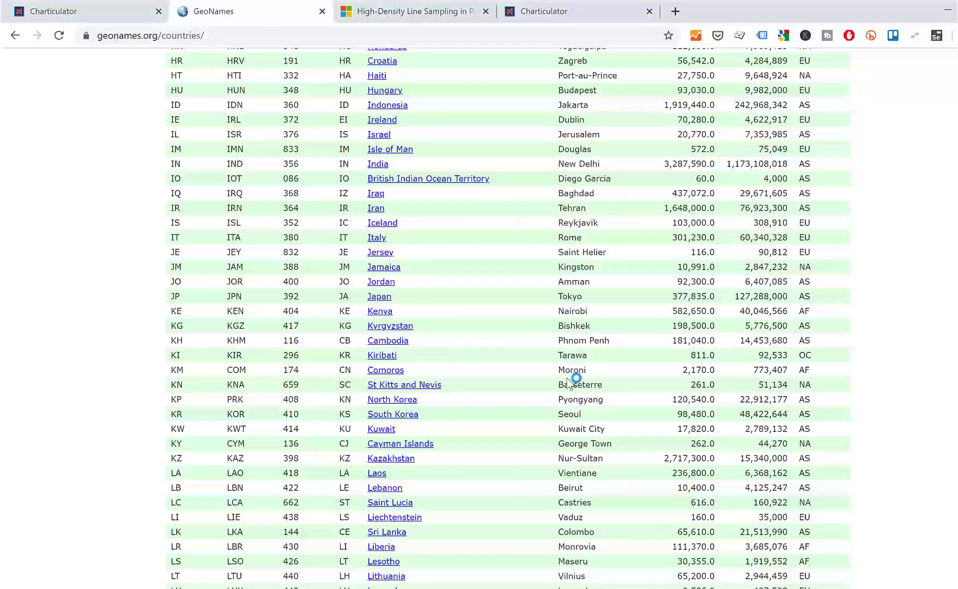
scroll(751, 281, up, 20)
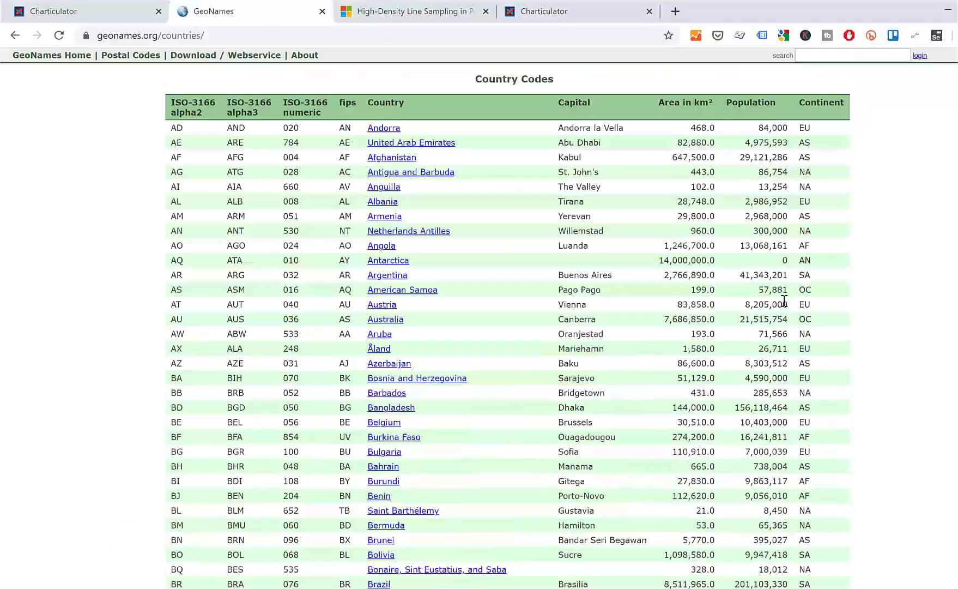
scroll(793, 326, down, 20)
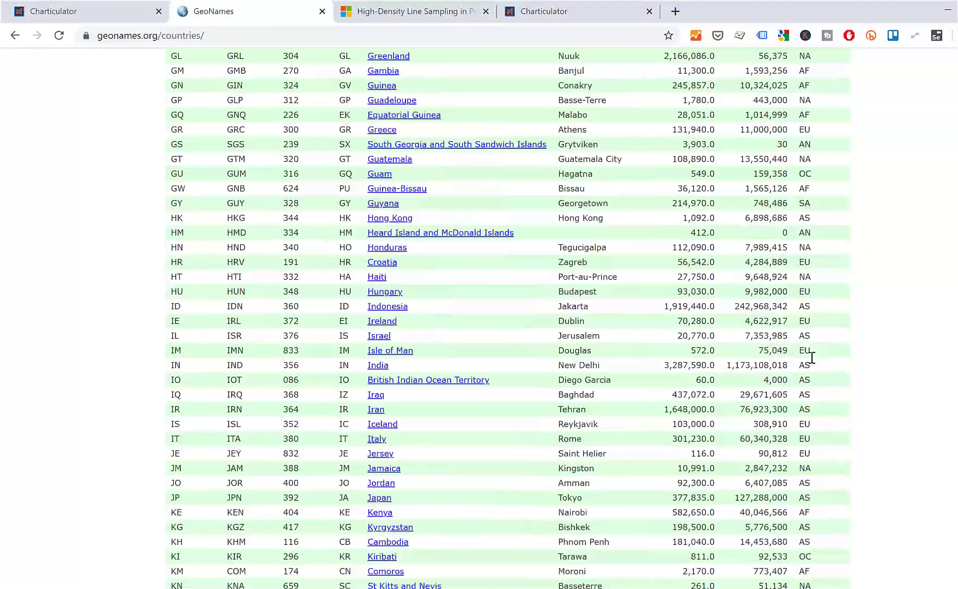
scroll(812, 348, up, 20)
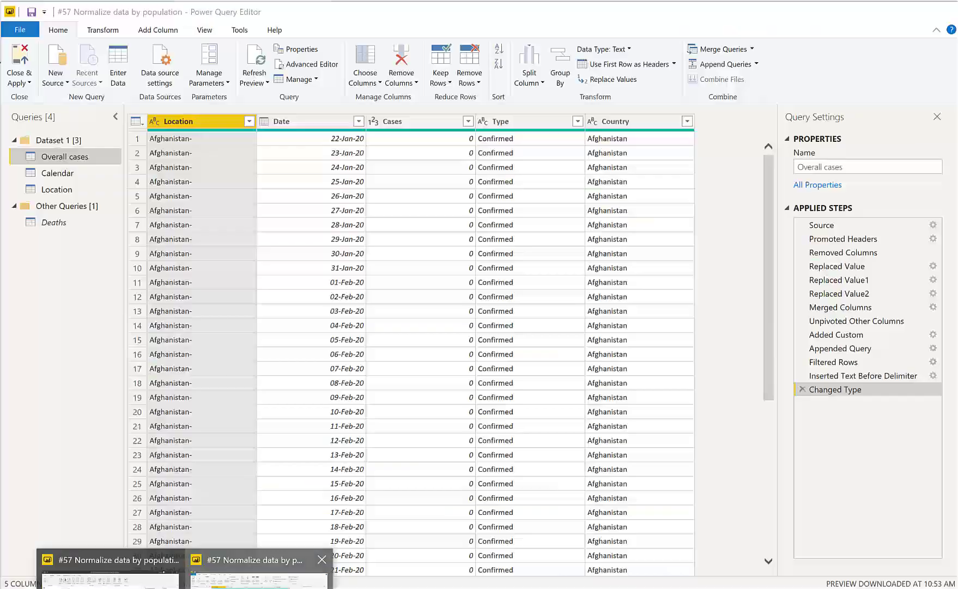
In Navigator, preview and select the Country Codes table and import it as a new query
key(alt+Tab)
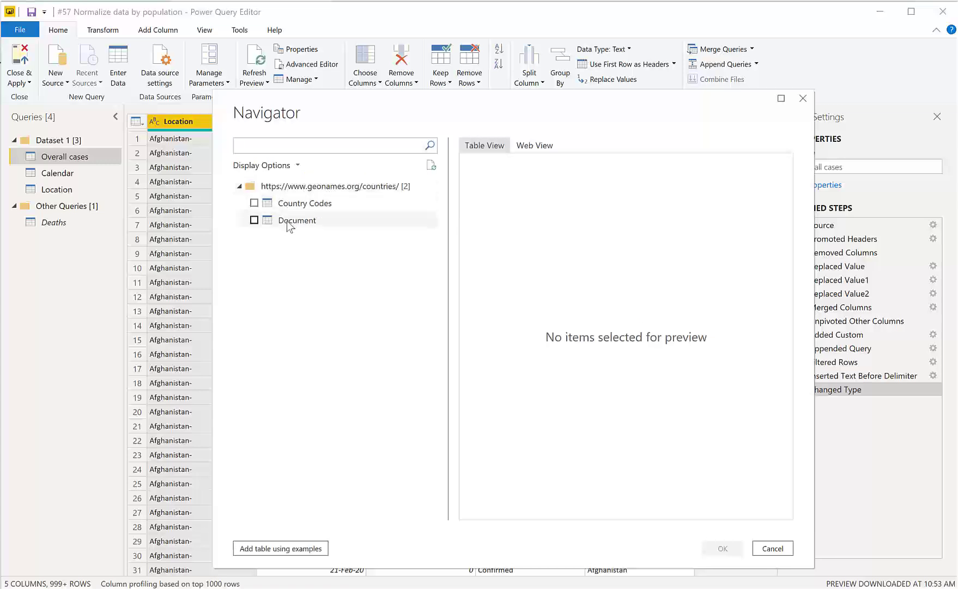
click(288, 223)
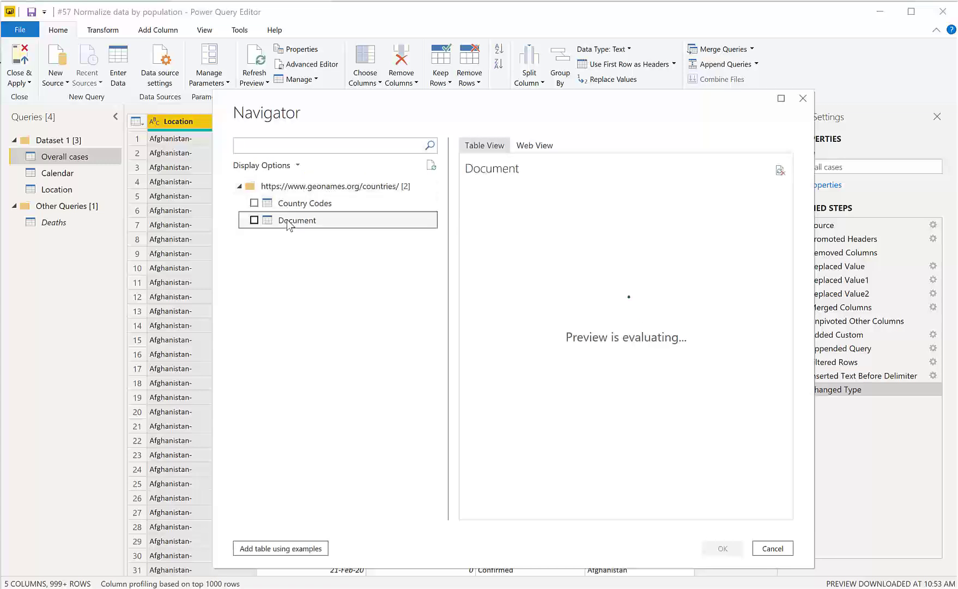
click(314, 206)
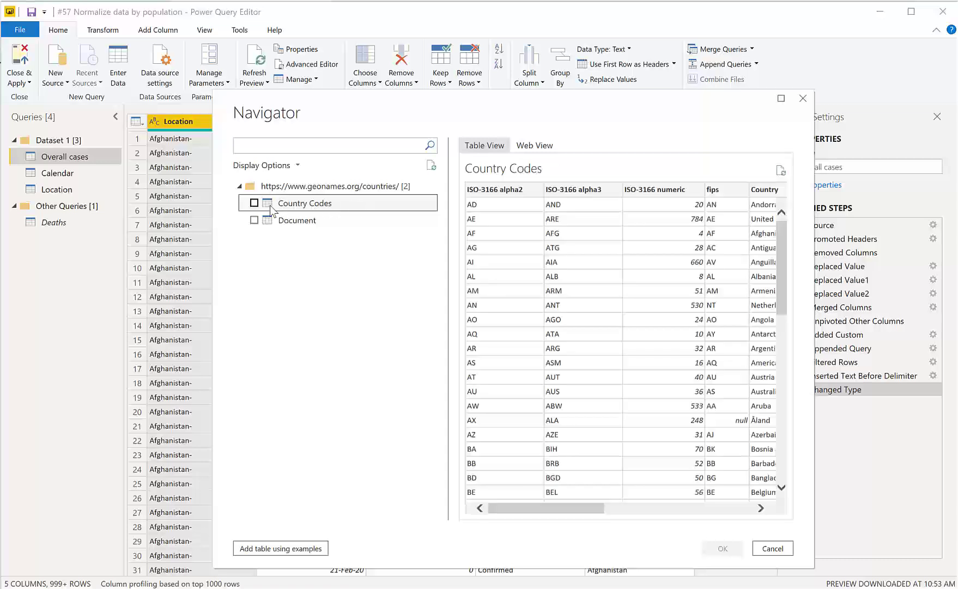
click(254, 204)
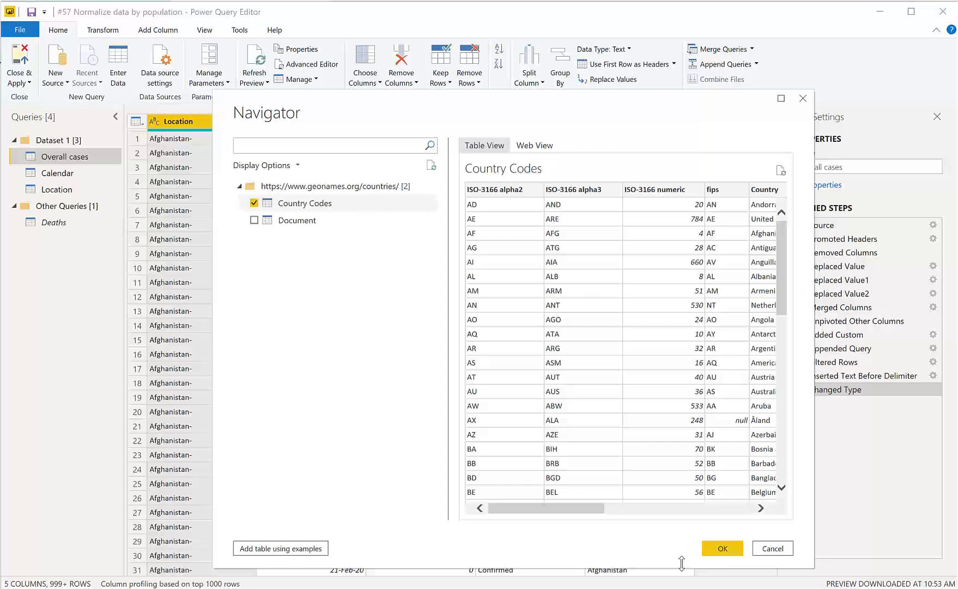
click(725, 549)
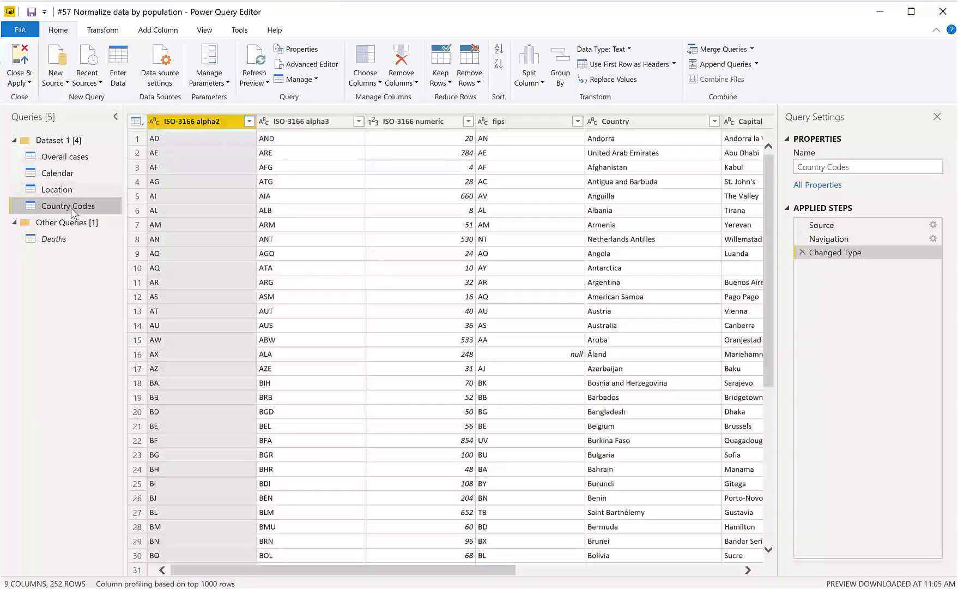
Move Country Codes into Other Queries, disable its load, and start Merge Queries on Location
drag(63, 241, 56, 245)
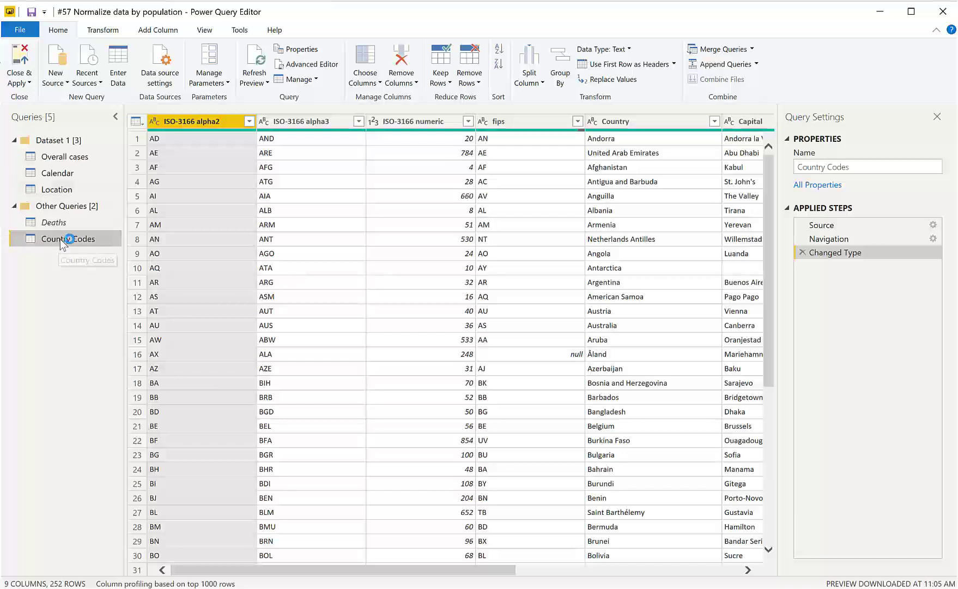
right_click(60, 239)
click(99, 306)
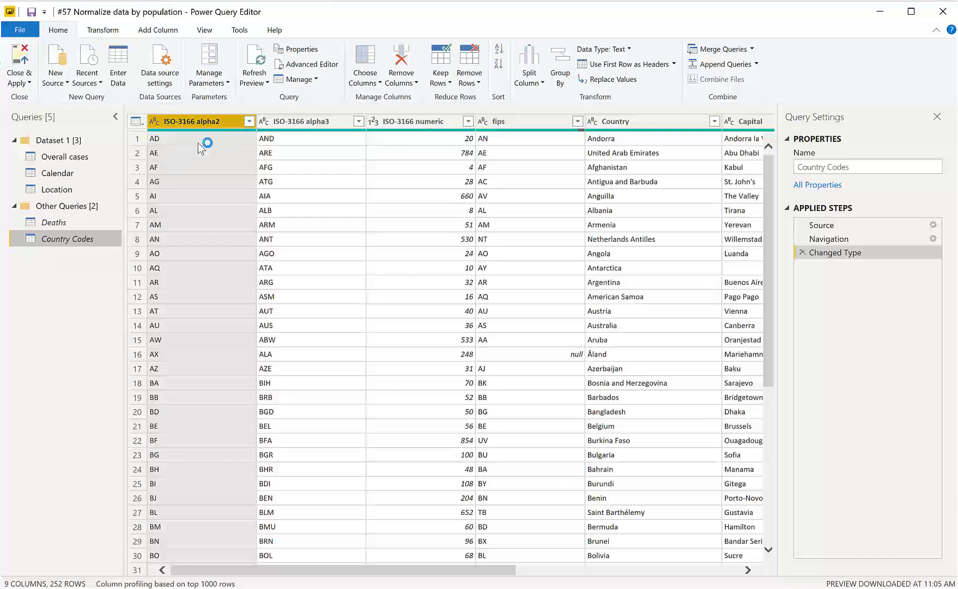
click(63, 189)
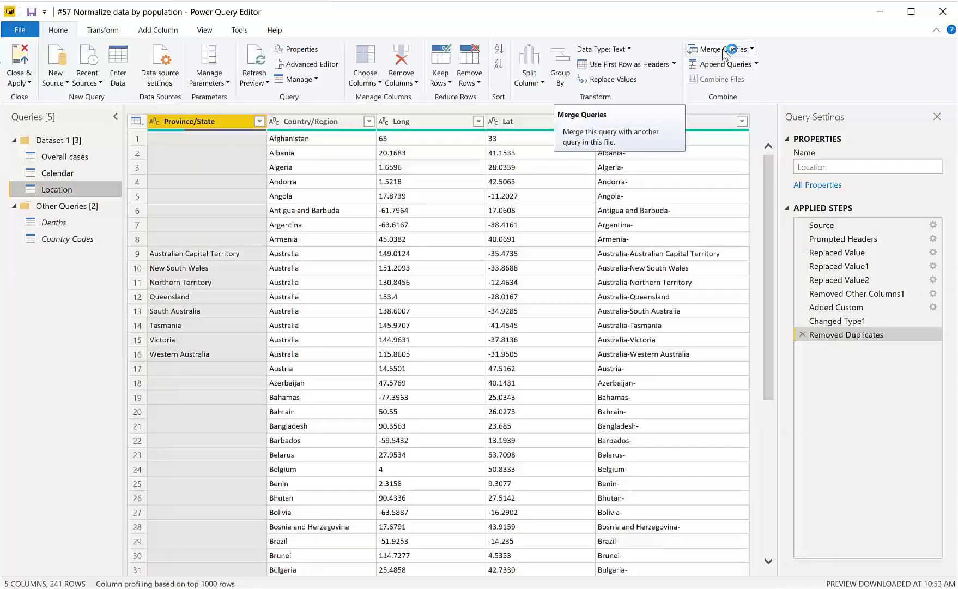
click(724, 49)
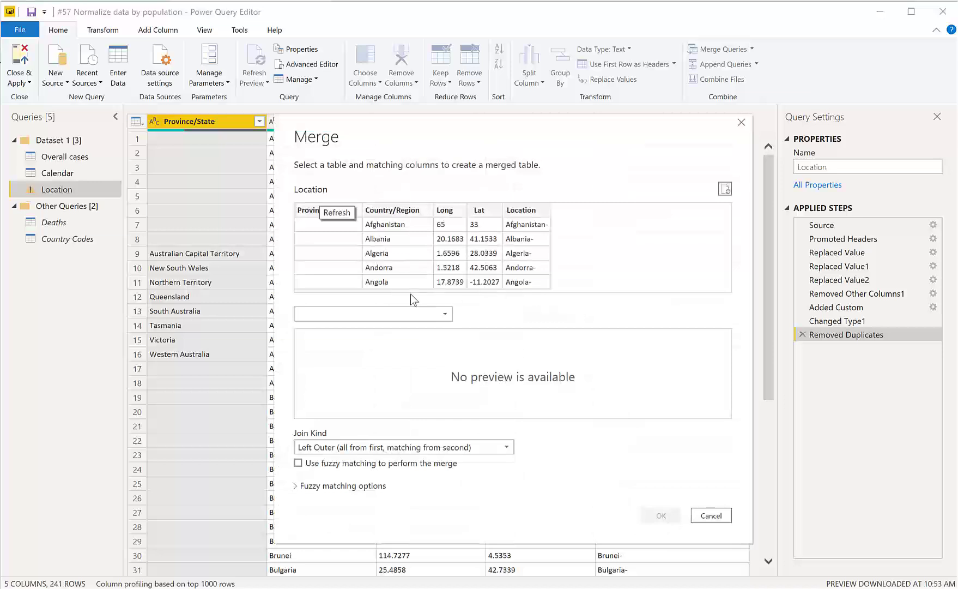
Merge Location with Country Codes, matching Country/Region to Country
click(405, 317)
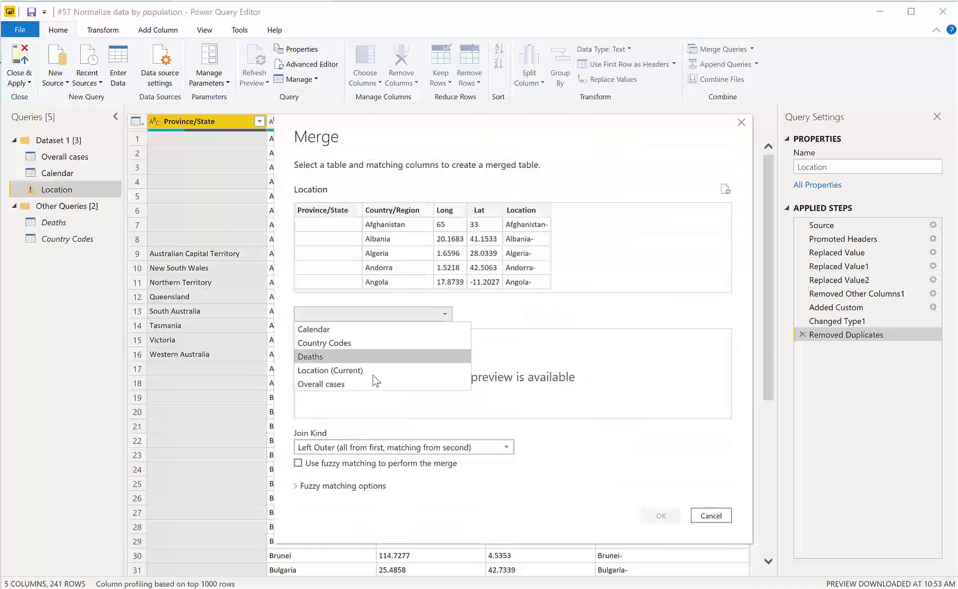
click(335, 342)
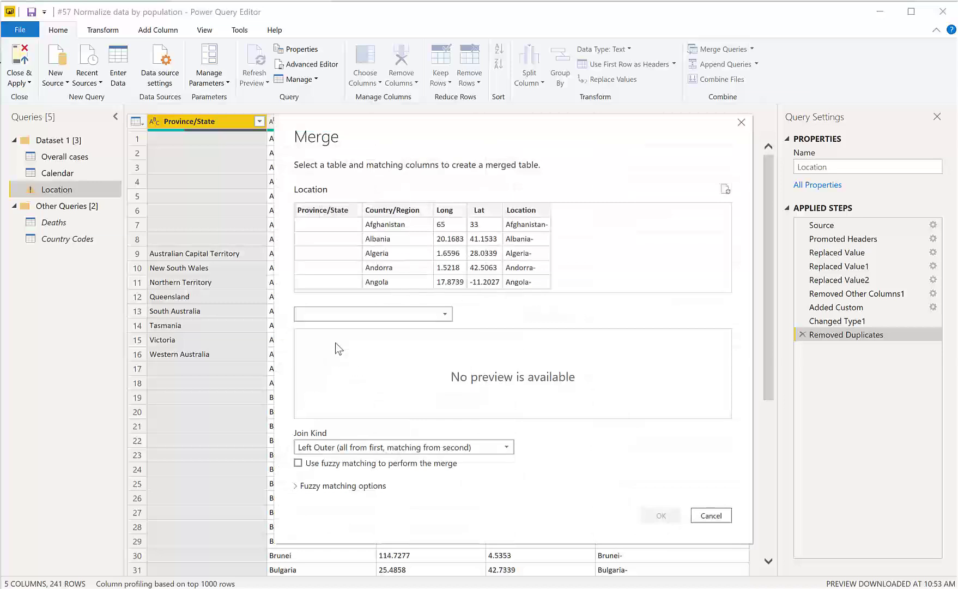
click(404, 248)
click(597, 344)
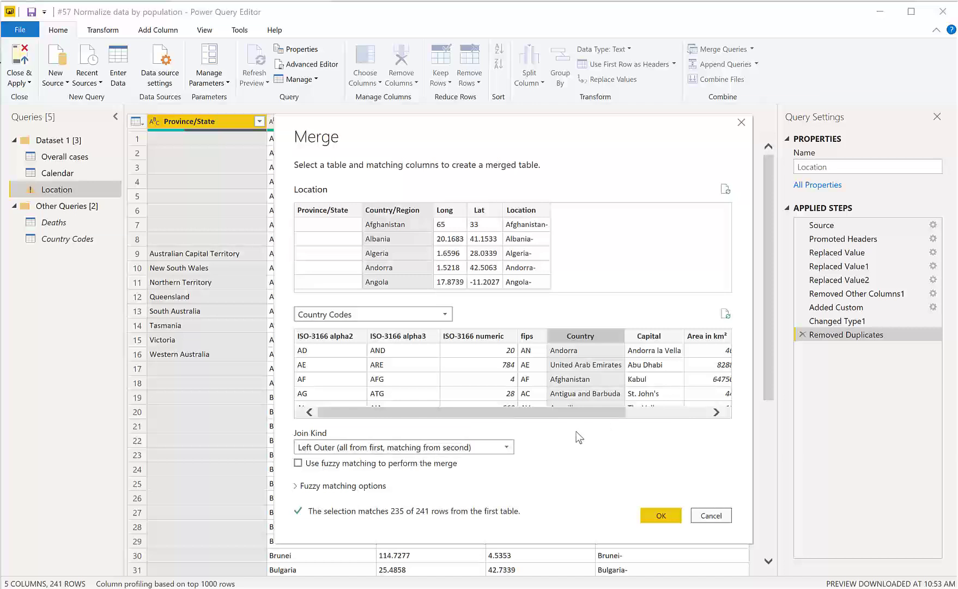
click(661, 515)
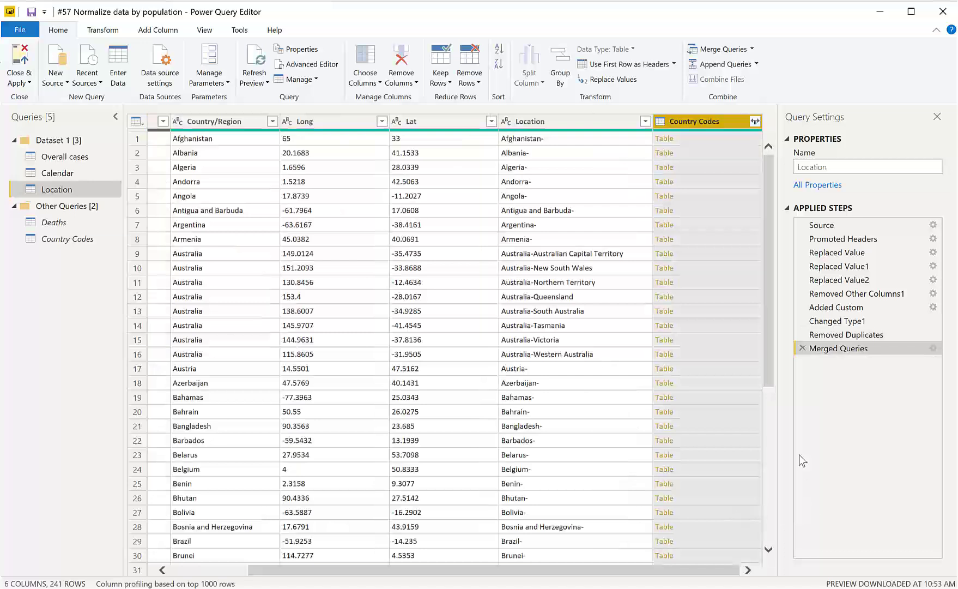
Expand Country Codes into only Population and Continent columns, without the original column-name prefix
click(933, 349)
click(658, 515)
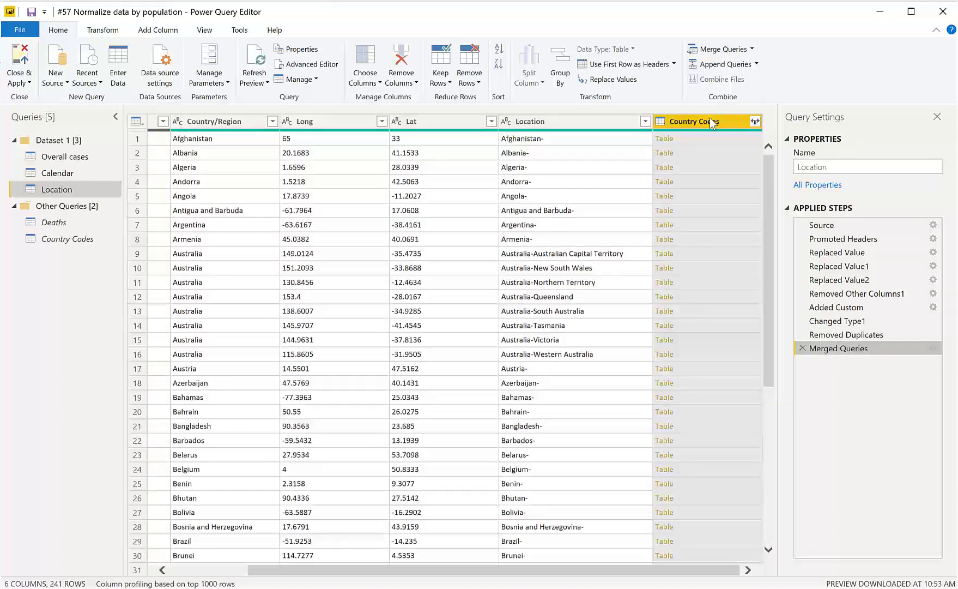
click(756, 121)
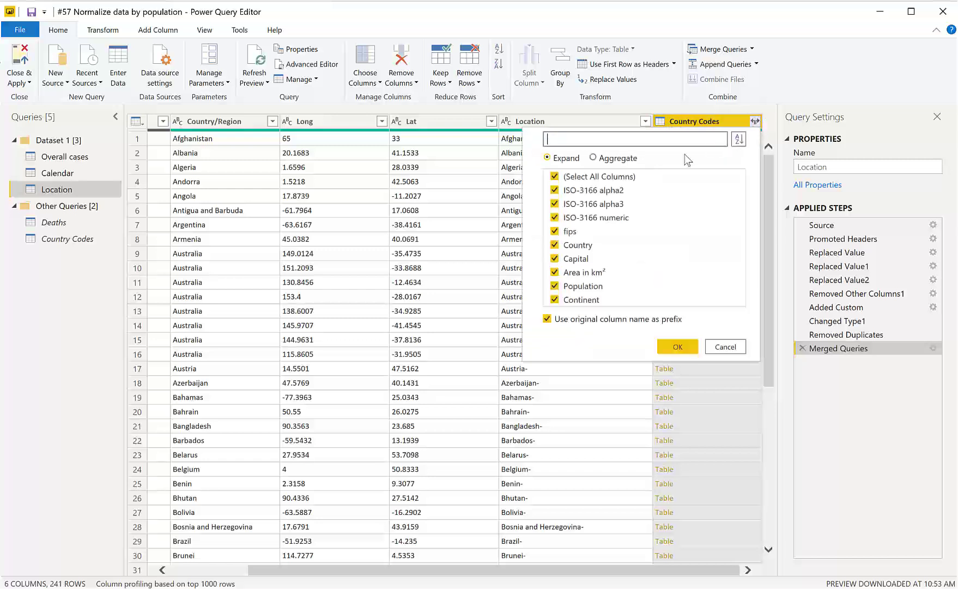
click(622, 176)
click(592, 286)
click(594, 299)
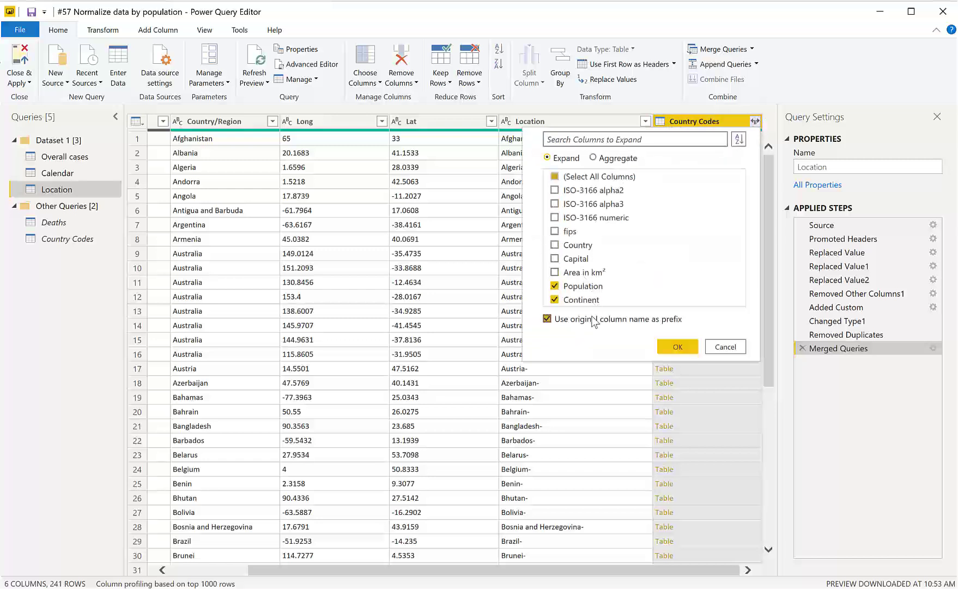
click(594, 319)
click(677, 347)
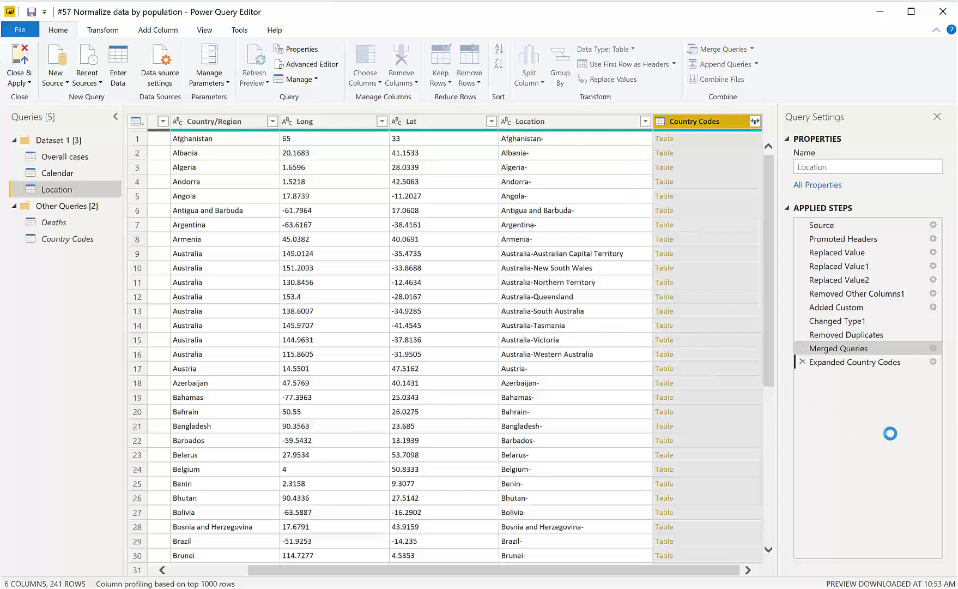
drag(643, 572, 587, 570)
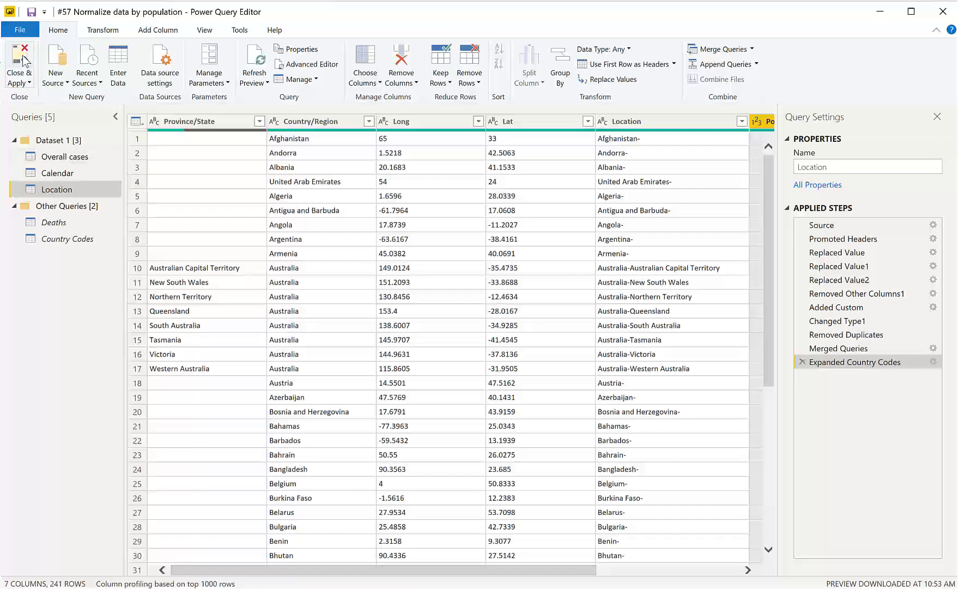
Convert the country-by-date matrix into a table and add the Population field to it
key(alt+Tab)
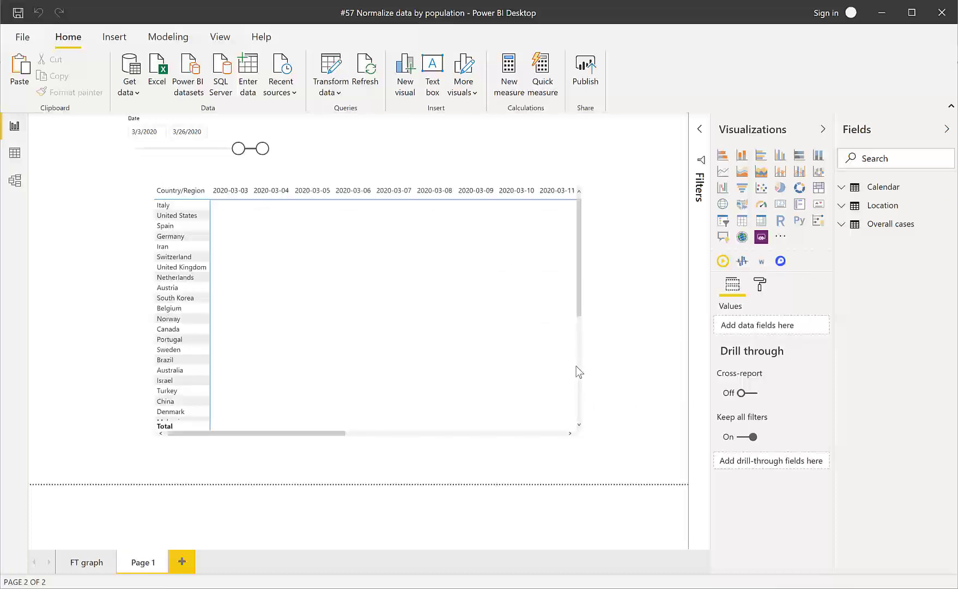
scroll(579, 372, down, 5)
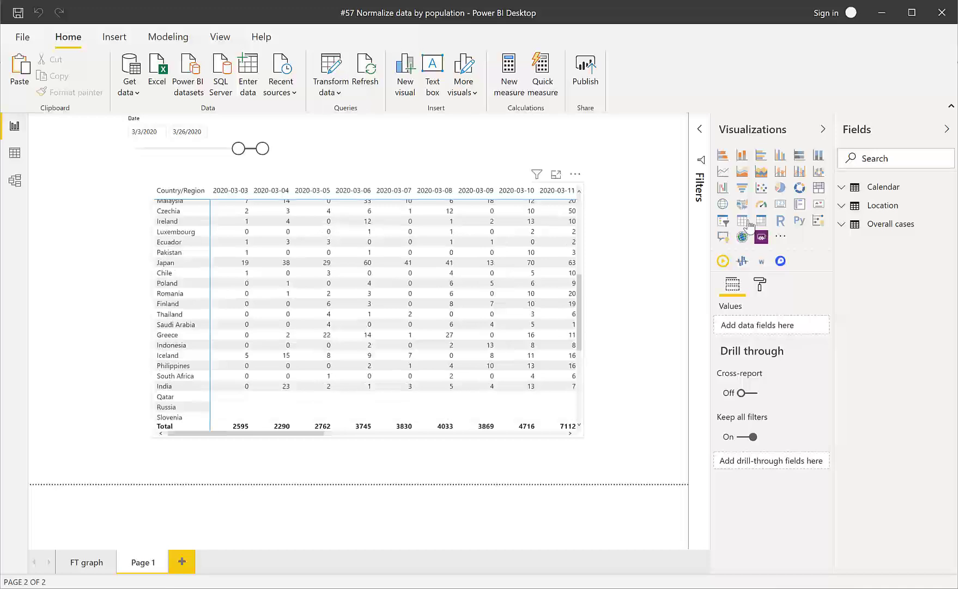
click(742, 220)
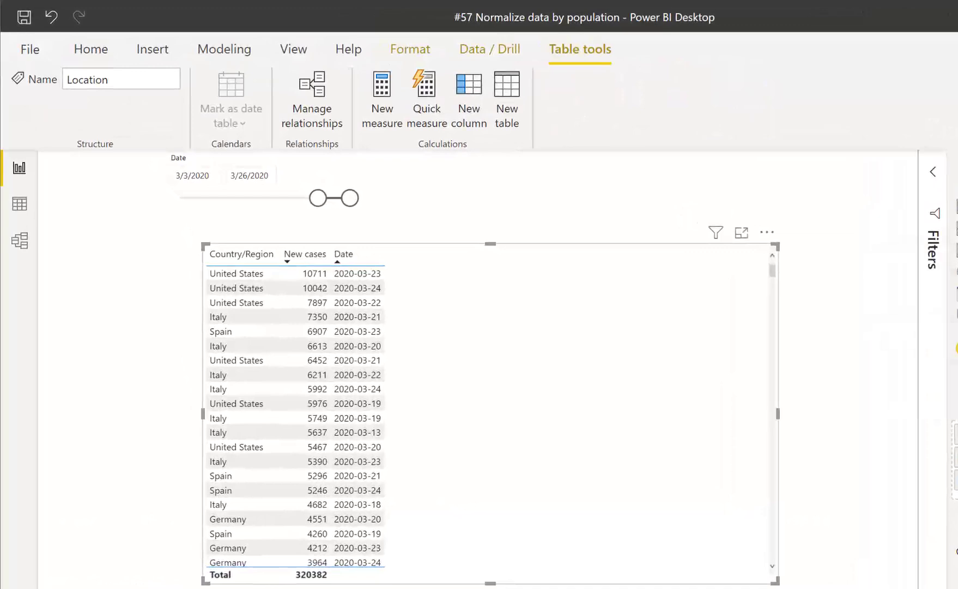
drag(818, 407, 552, 397)
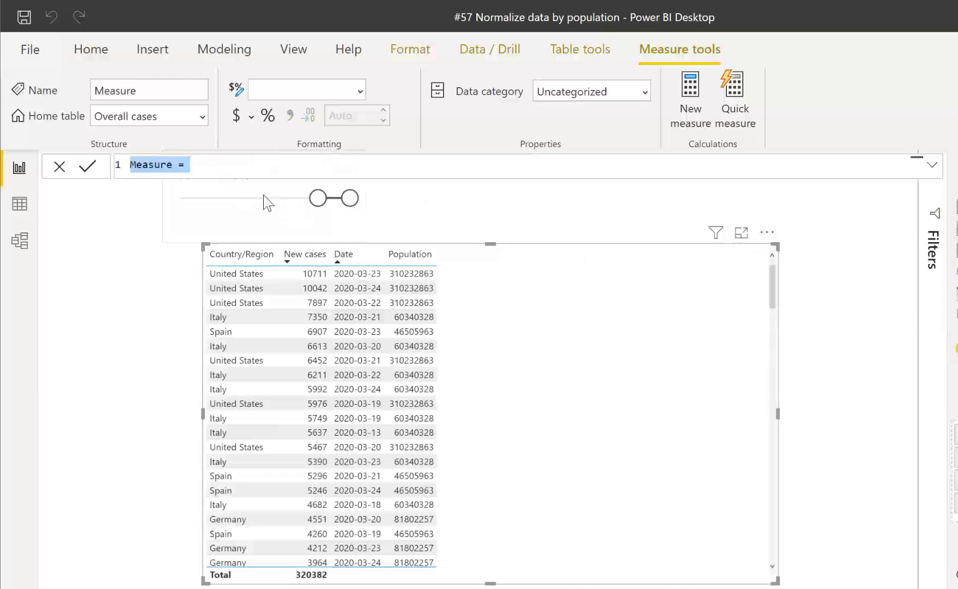
Name the new measure 'New cases/1M people' and start a new line for its formula
text(New cases)
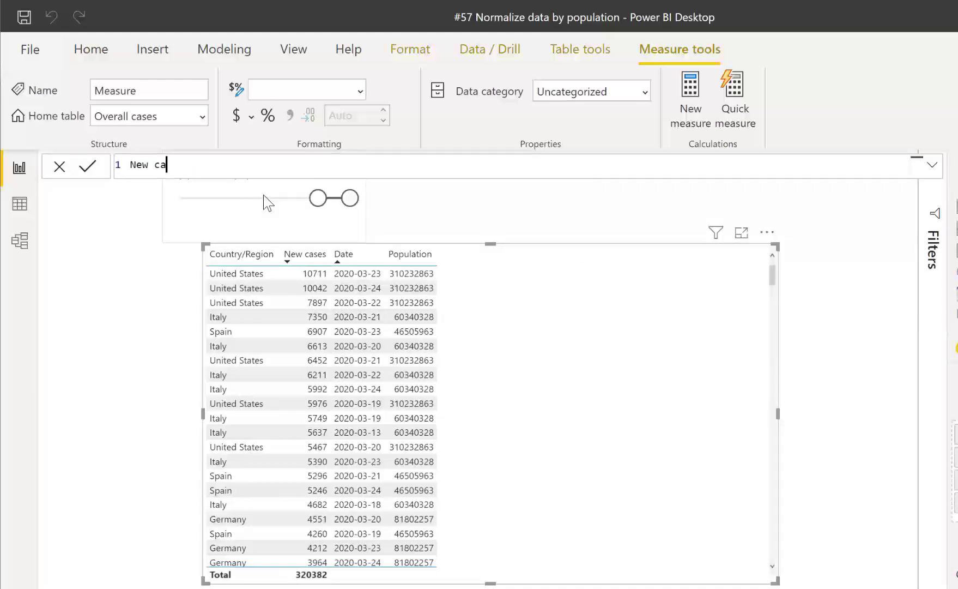
key(BackSpace)
key(BackSpace)
key(BackSpace)
key(BackSpace)
text(as)
key(BackSpace)
text(ses/ 1Million)
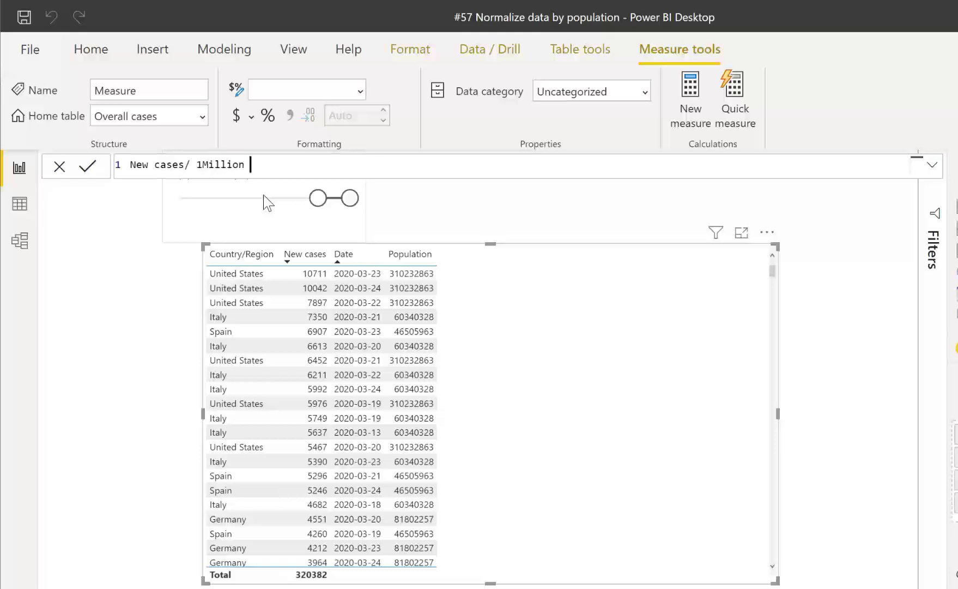
key(BackSpace)
key(BackSpace)
key(BackSpace)
key(BackSpace)
key(BackSpace)
key(BackSpace)
key(BackSpace)
text(people =)
key(Left)
key(Left)
key(Left)
key(Left)
key(Left)
key(Left)
key(Left)
key(Left)
key(Left)
key(Left)
key(Left)
key(BackSpace)
click(294, 165)
key(shift+Return)
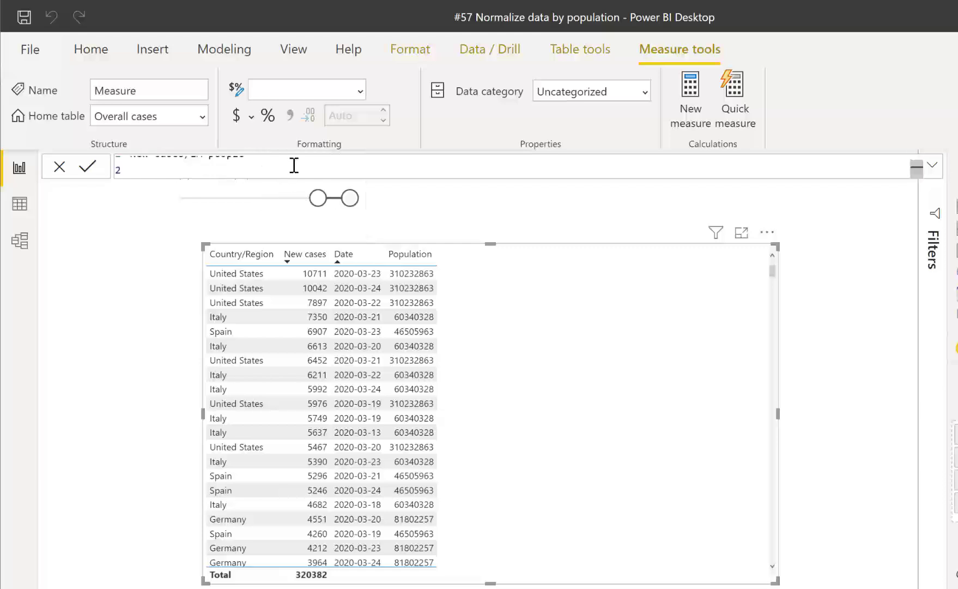
Enter the formula DIVIDE([Total Cases], SUM(Location[Population]))*1000000 and commit the measure
text(DIVIDE()
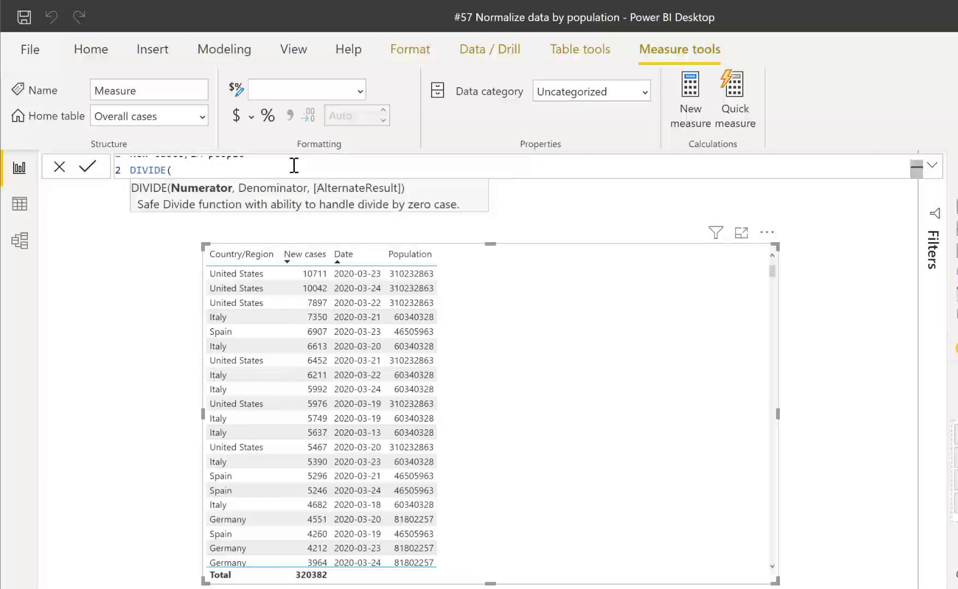
text(to)
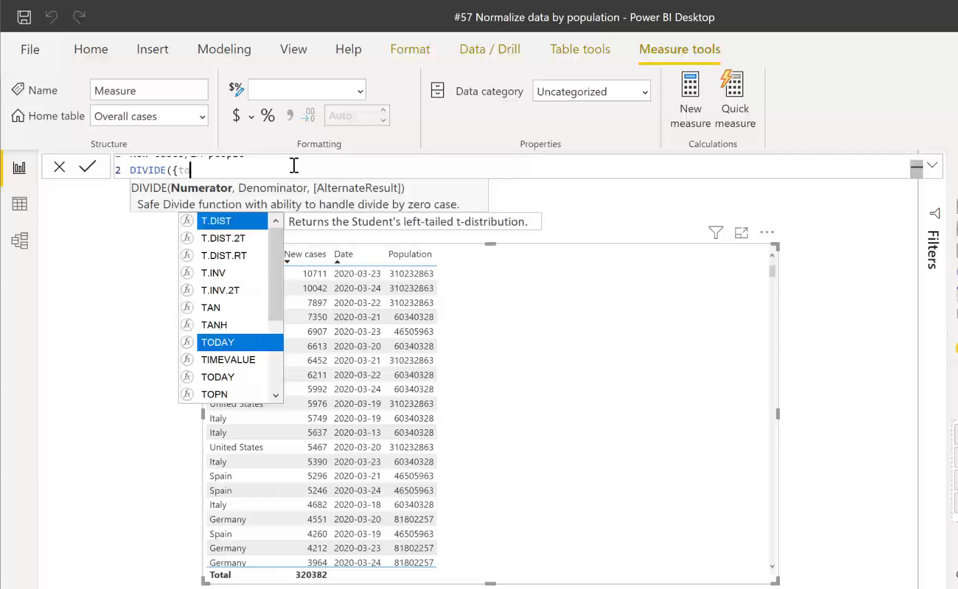
key(BackSpace)
key(BackSpace)
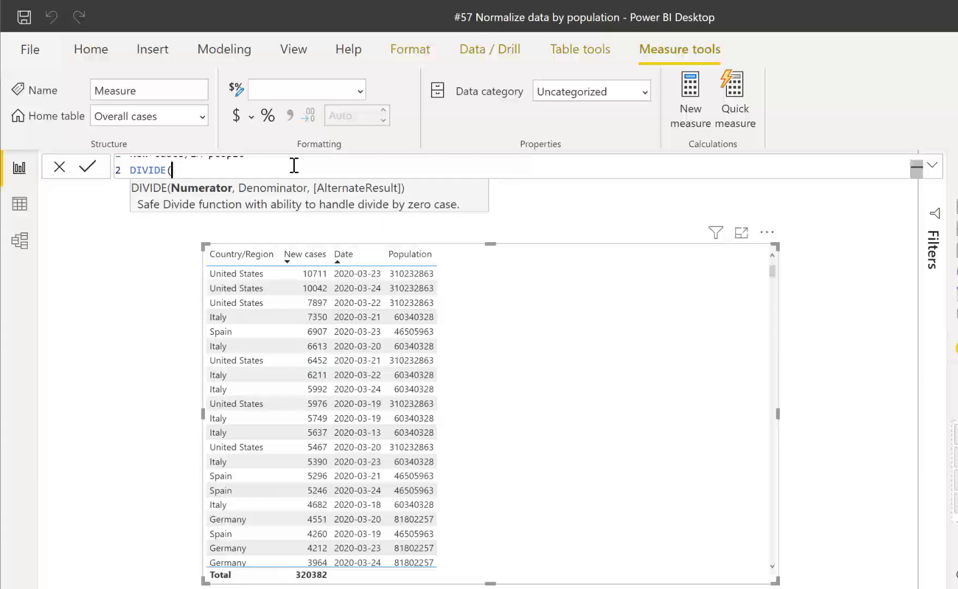
text([not)
key(Tab)
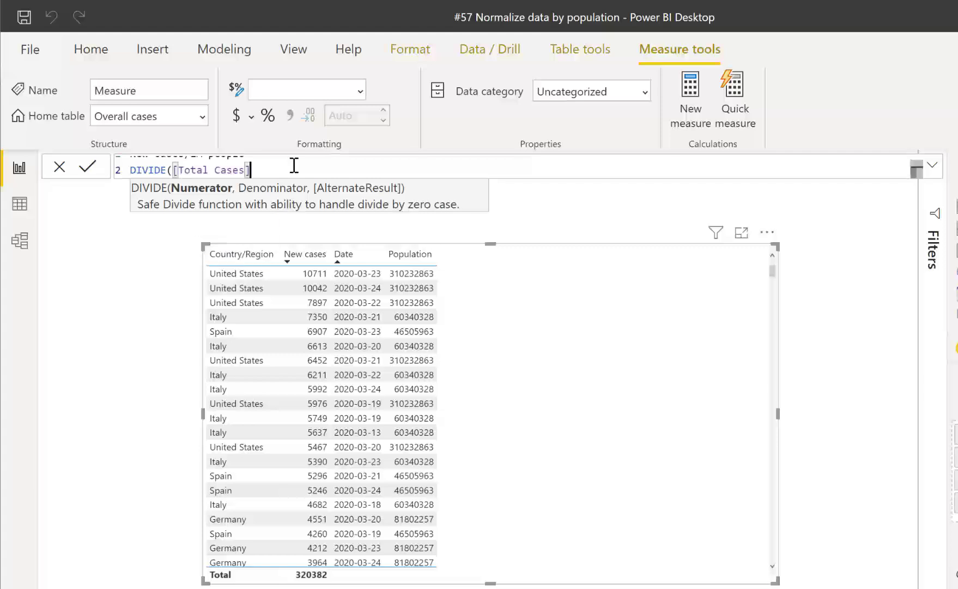
text(, )
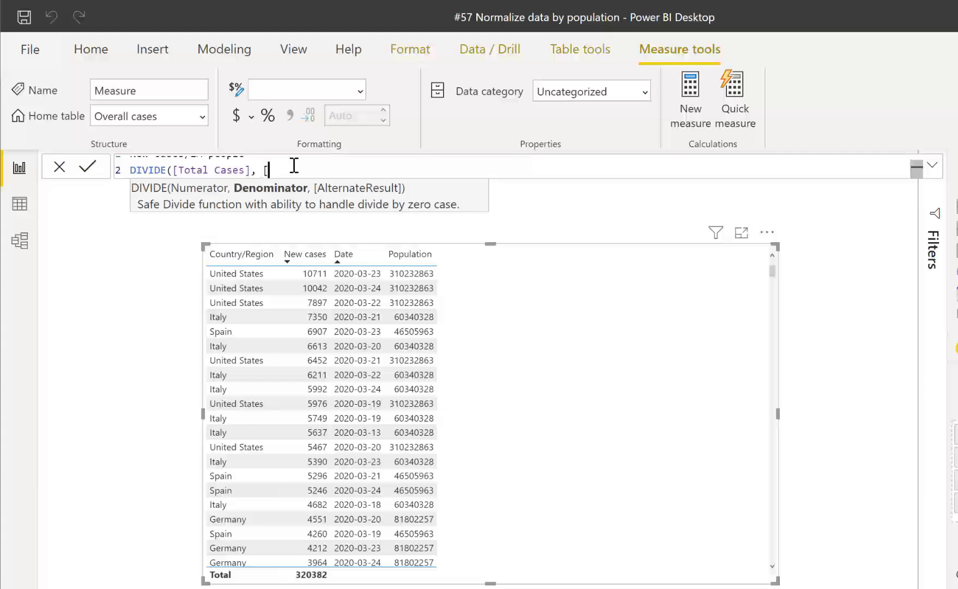
text(sum)
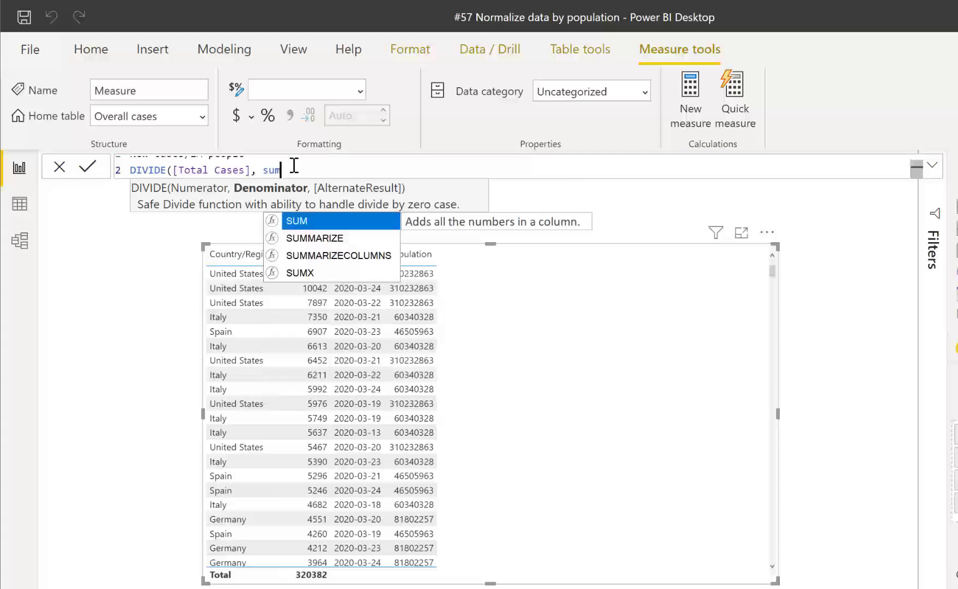
key(Tab)
text(pop)
key(Tab)
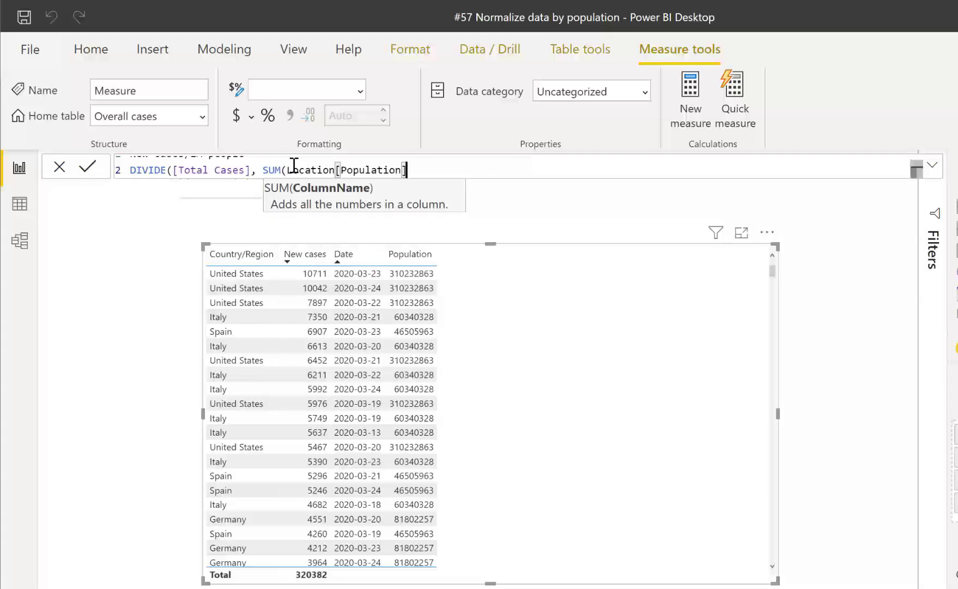
text())
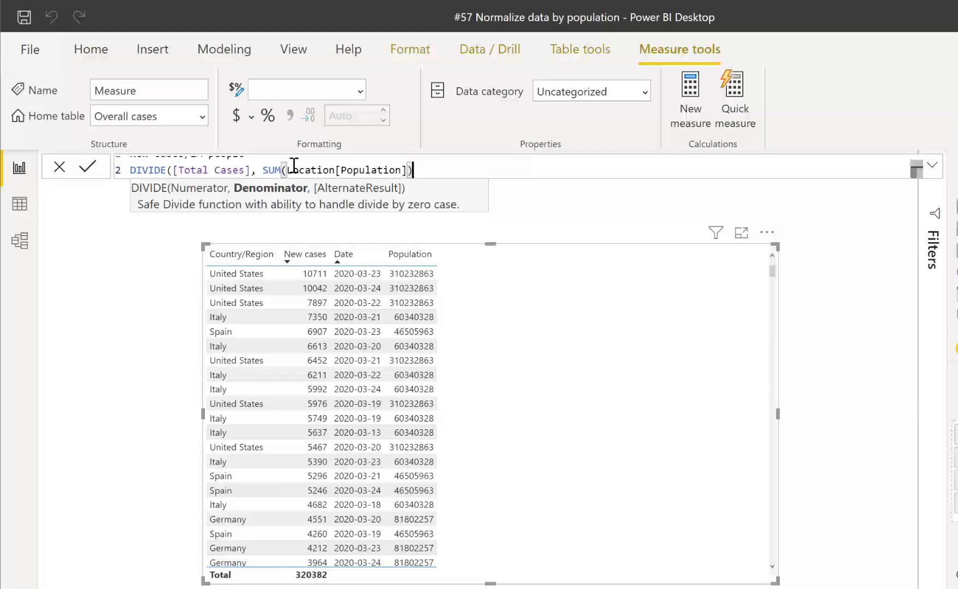
text())
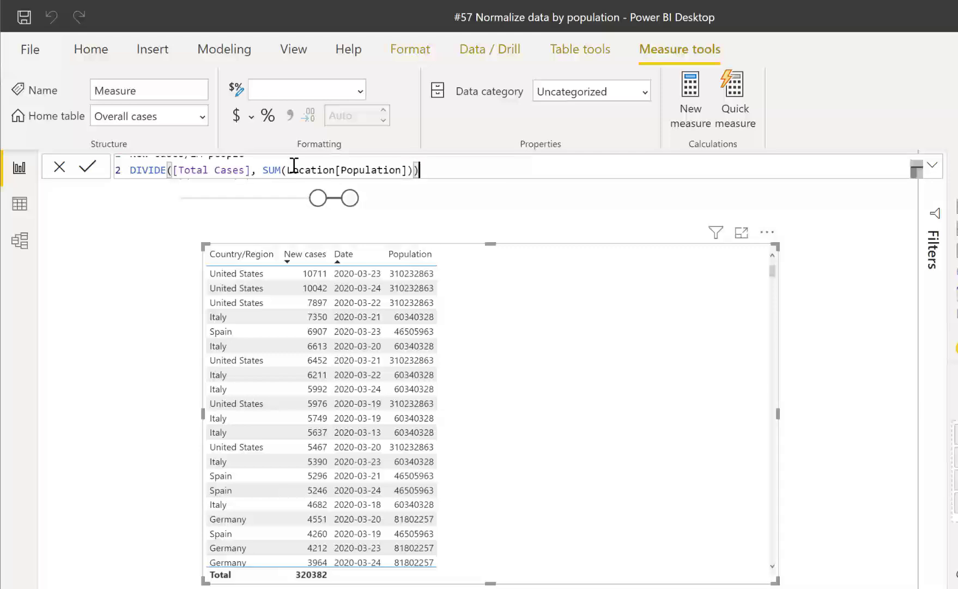
text(*1000000)
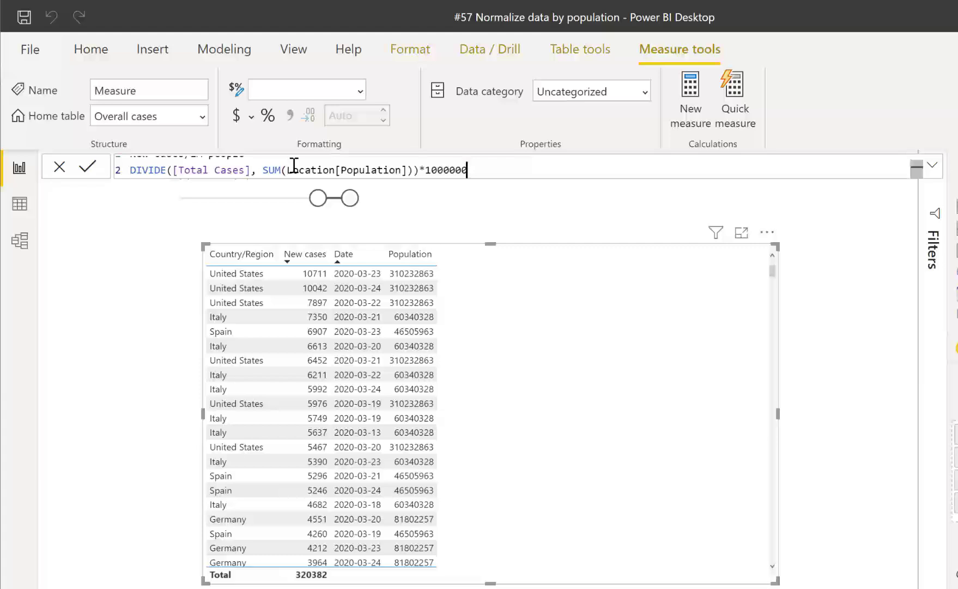
key(Return)
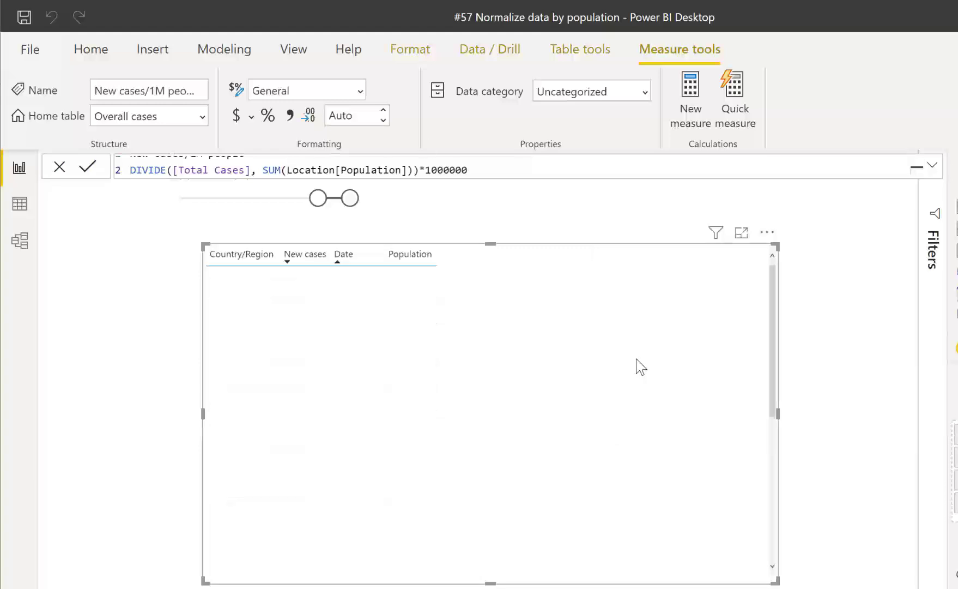
Add New cases/1M people to the table and filter the page by Type to Confirmed only
drag(954, 382, 616, 415)
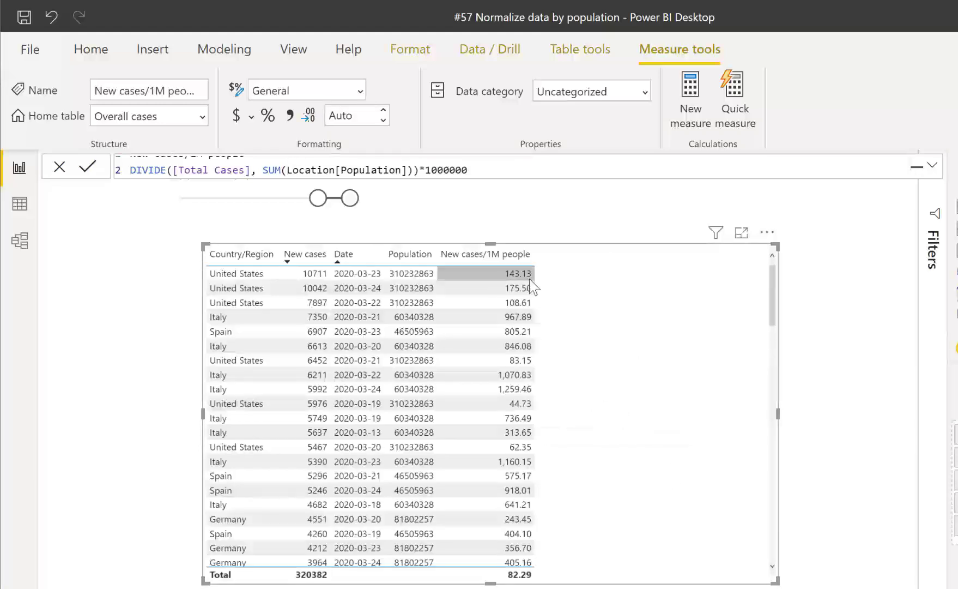
click(895, 219)
click(934, 171)
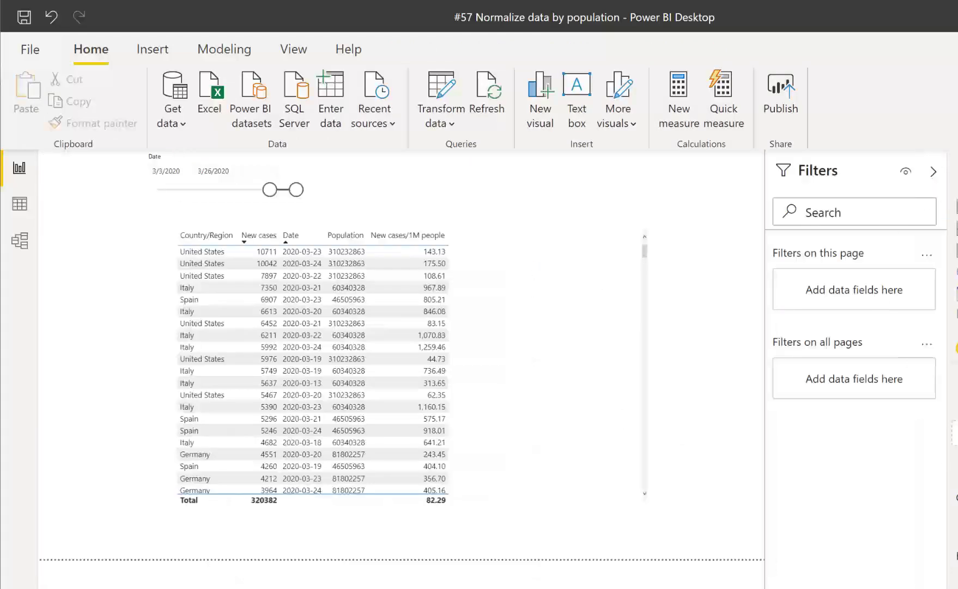
drag(957, 299, 858, 300)
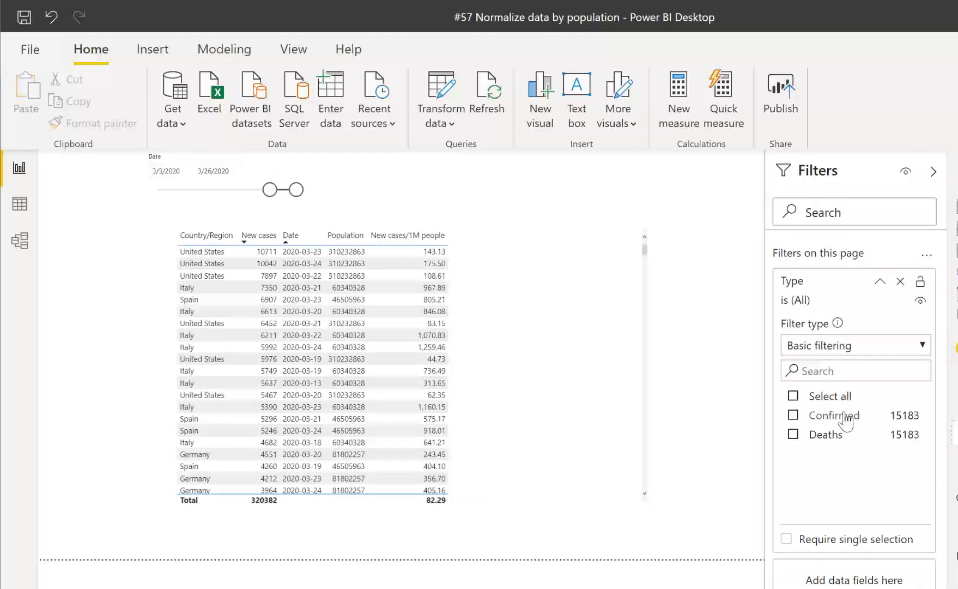
click(848, 419)
click(880, 281)
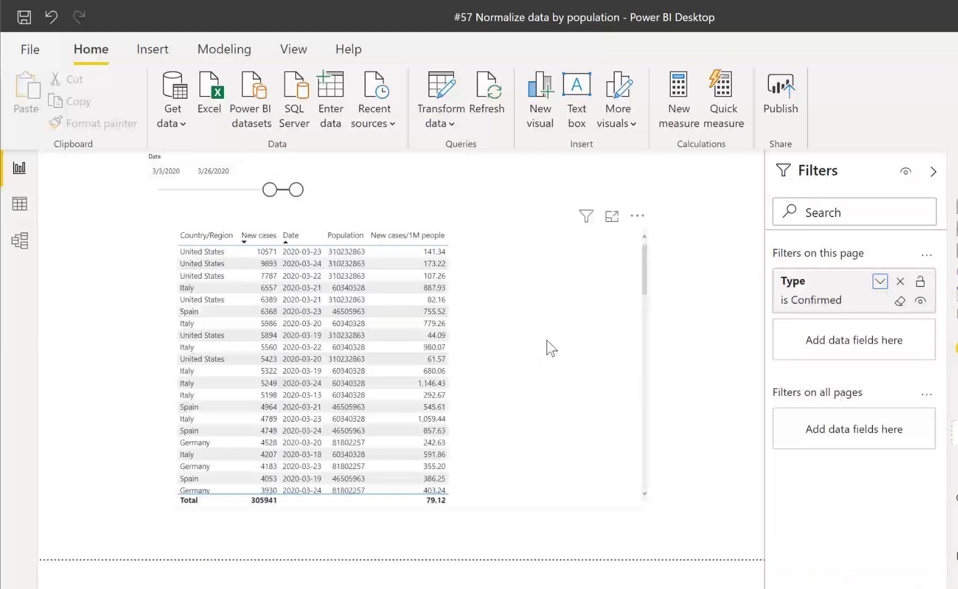
click(338, 256)
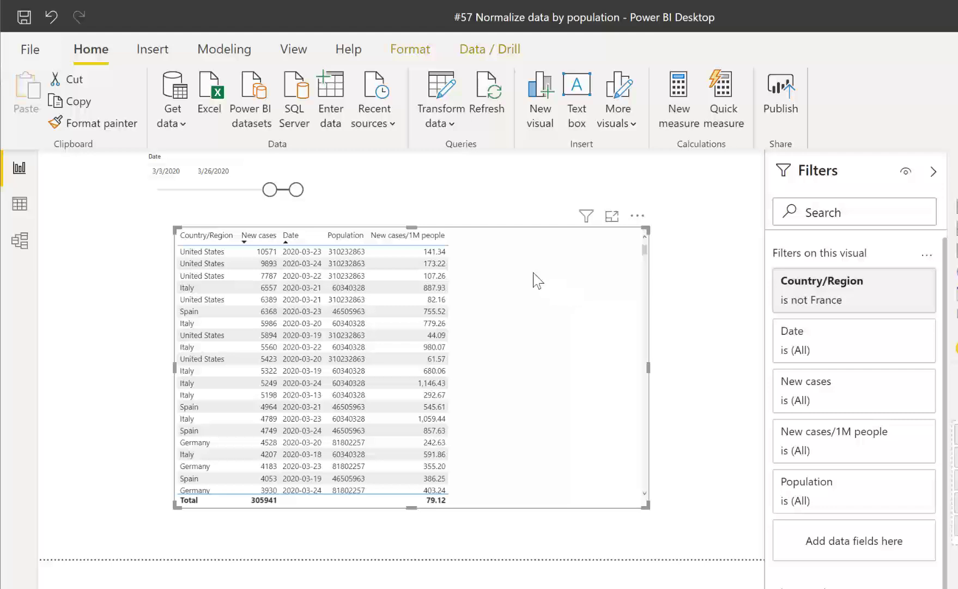
Undo the last change so the table total returns to 320382
key(ctrl+z)
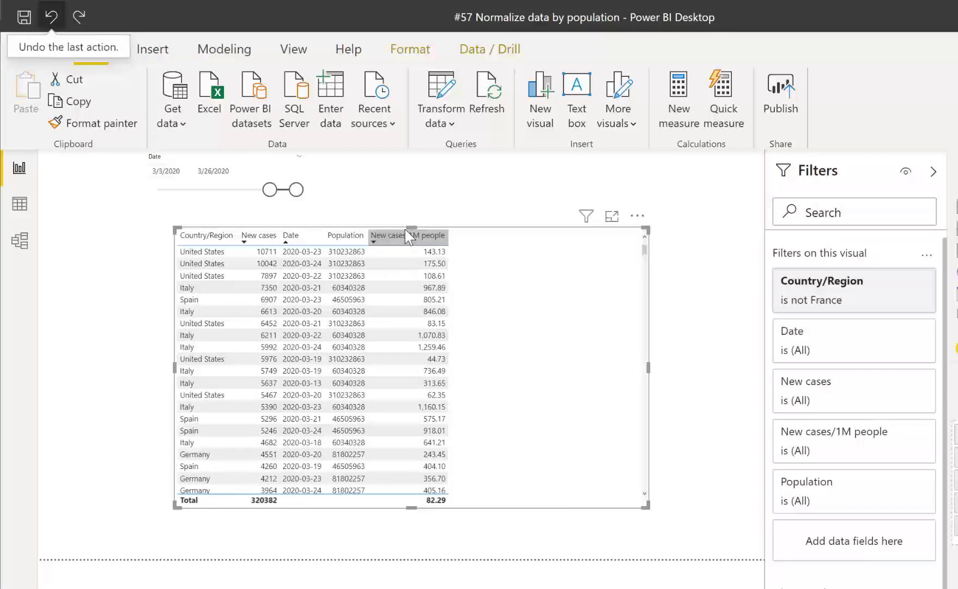